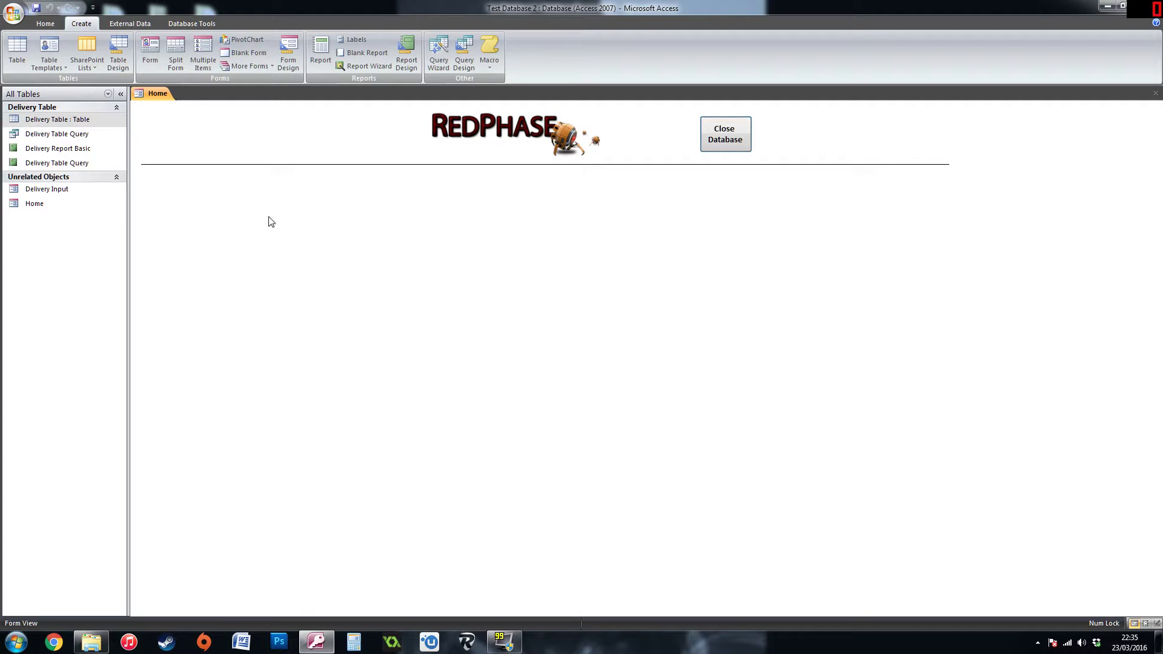
- Open the Delivery Table datasheet to view its 30 records, then close it
double_click(117, 124)
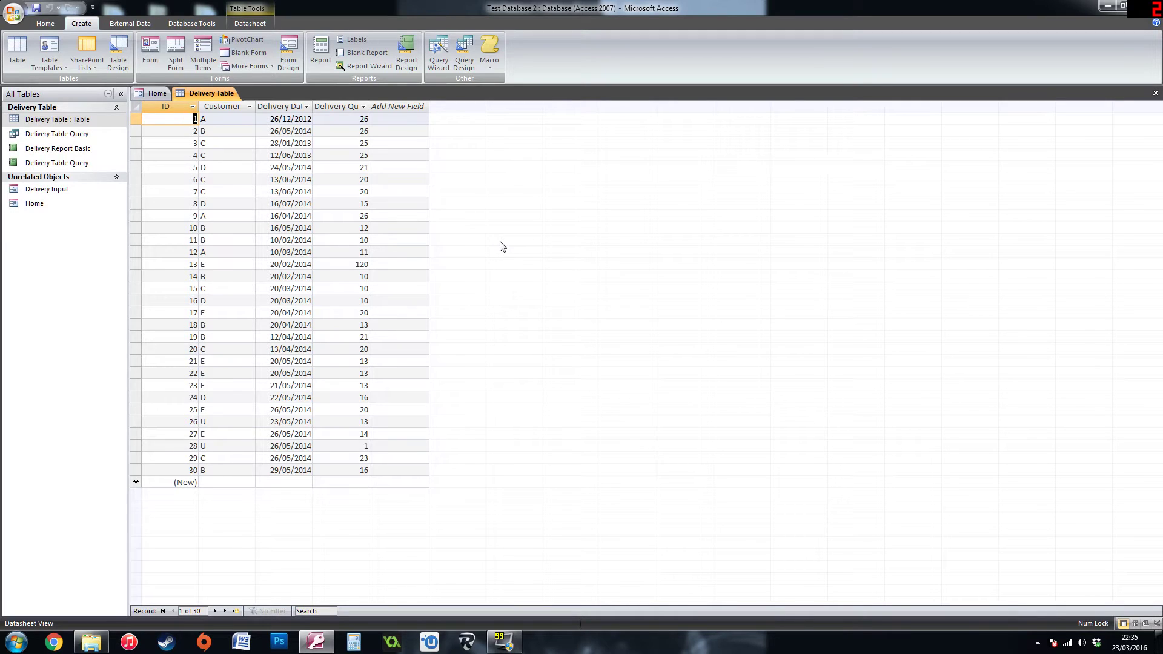
right_click(221, 95)
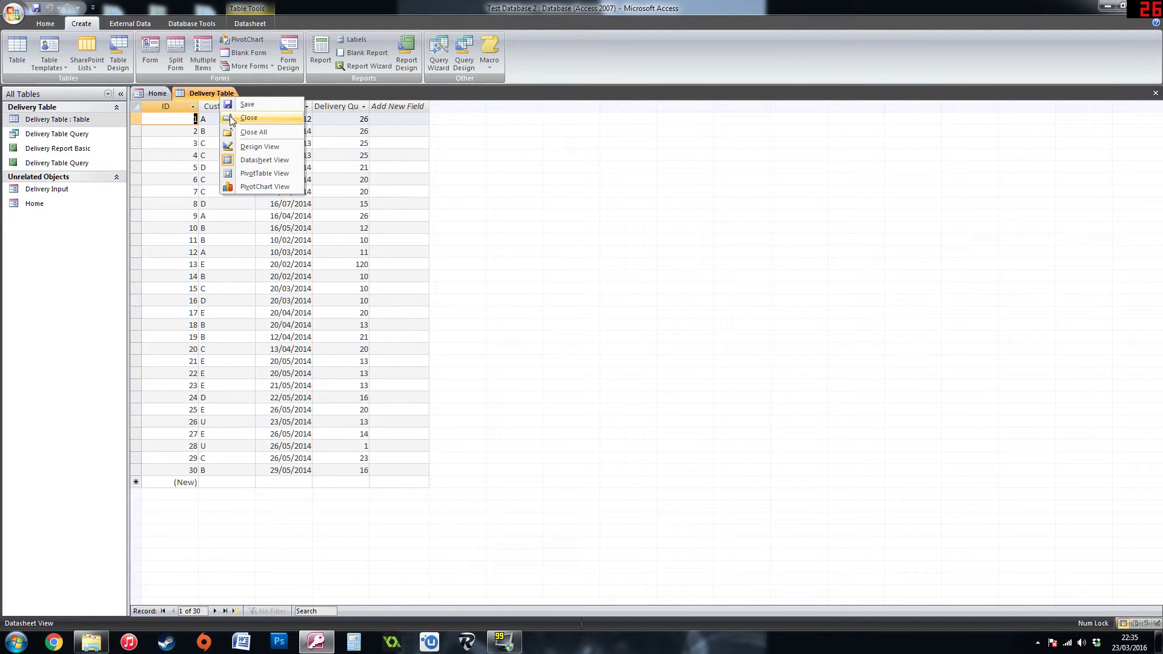
click(230, 118)
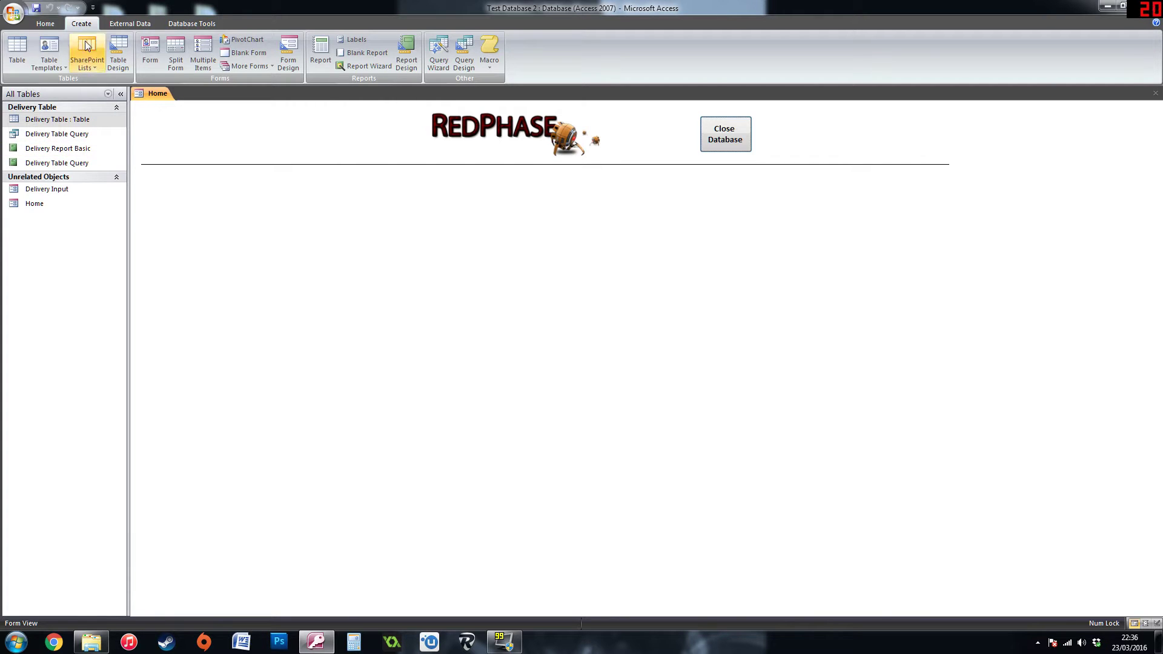
- Start a Report Wizard report on Delivery Table with all four fields selected
click(383, 69)
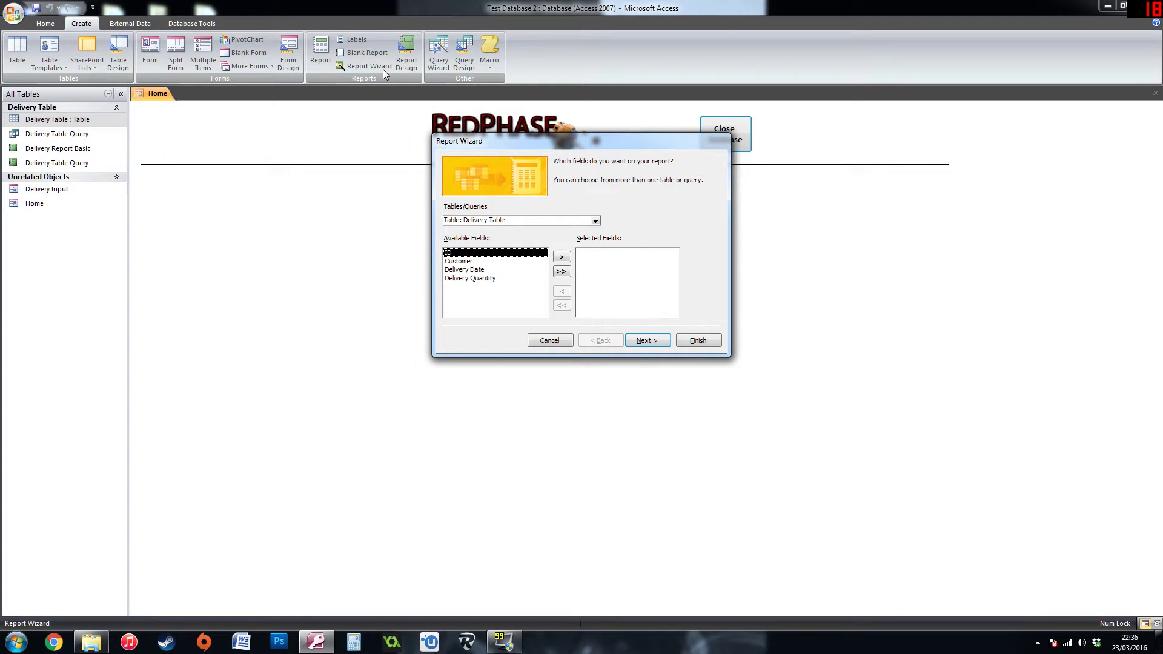
click(595, 221)
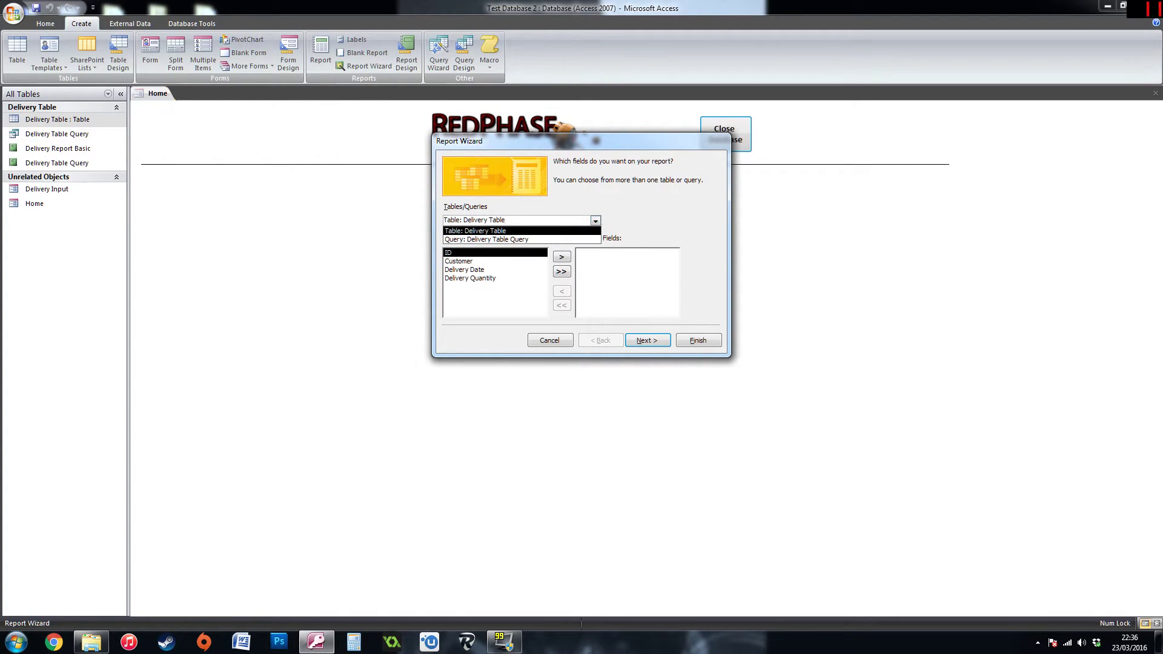
click(586, 236)
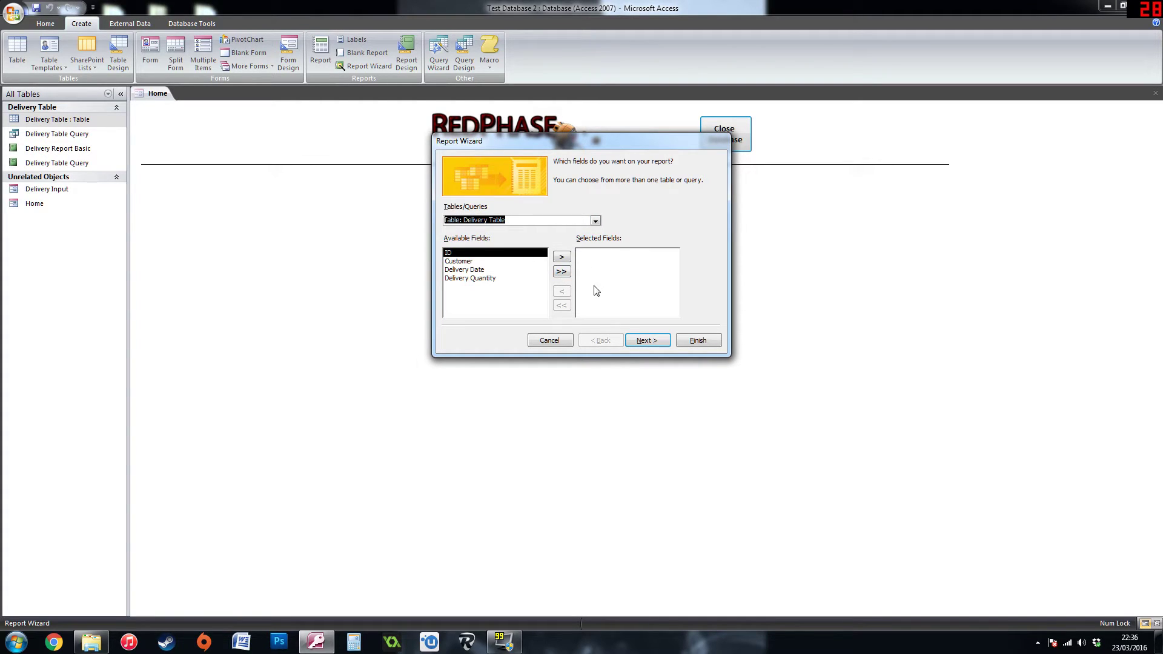
click(561, 272)
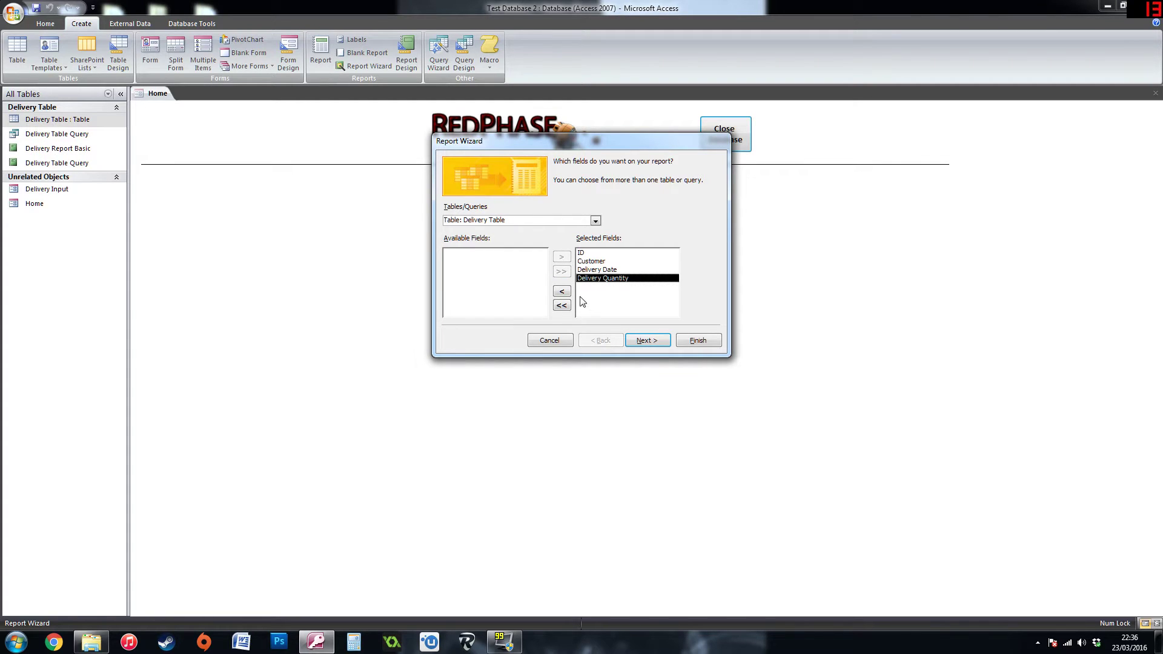
- Skip grouping and sort the report records by Delivery Date
click(643, 337)
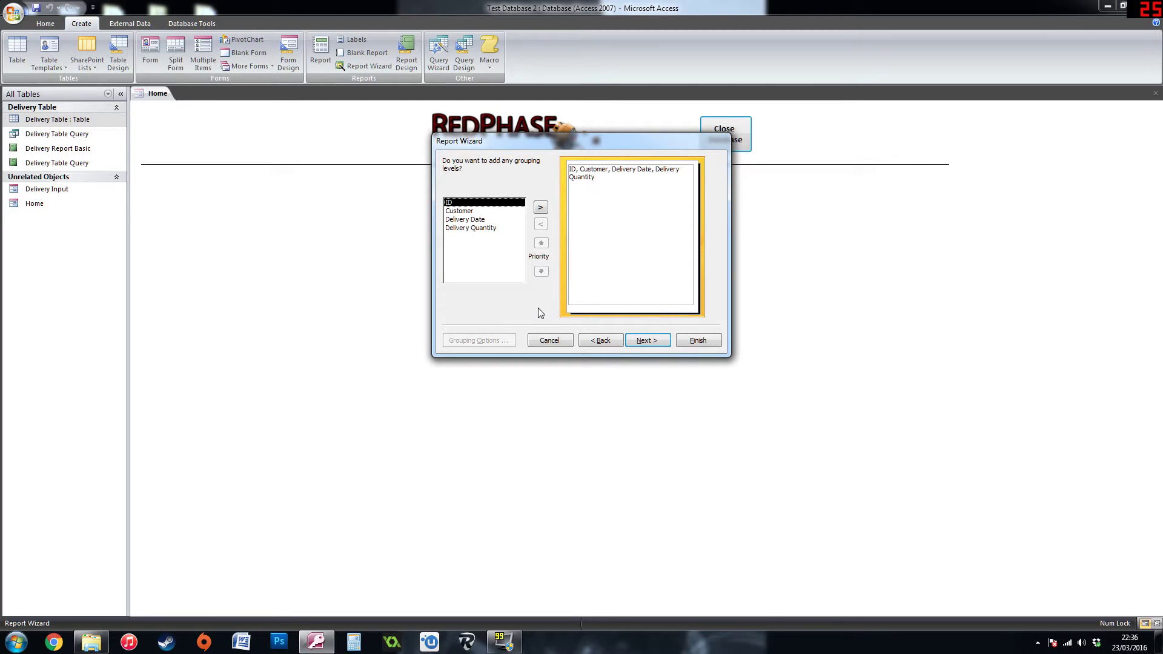
click(643, 340)
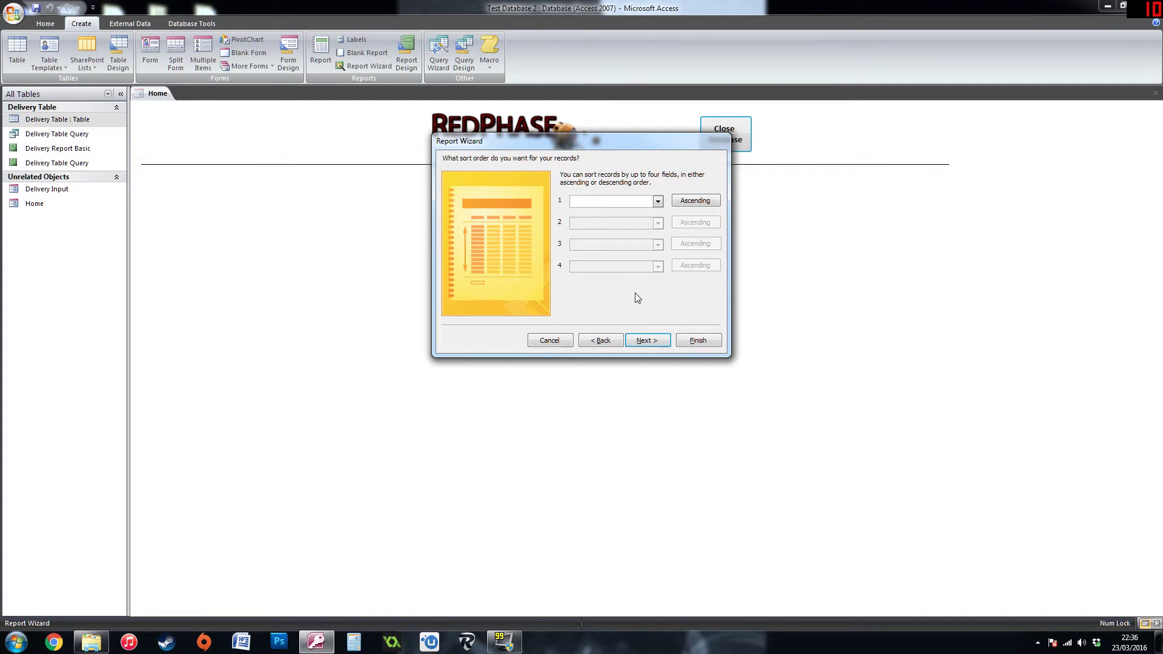
click(657, 202)
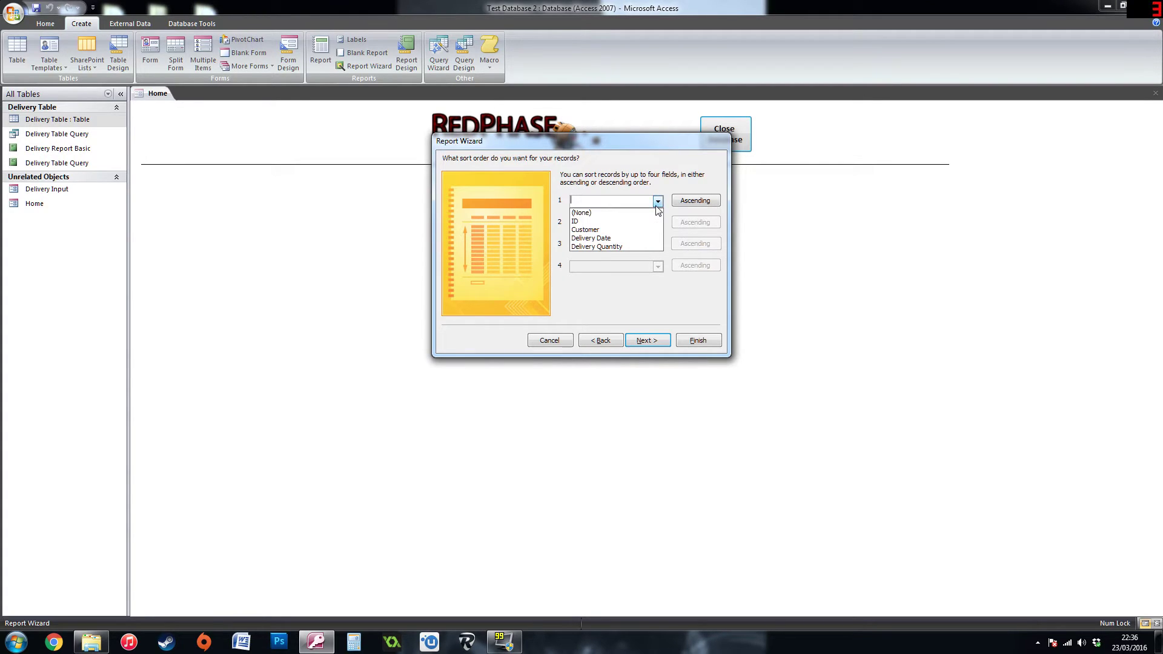
click(633, 239)
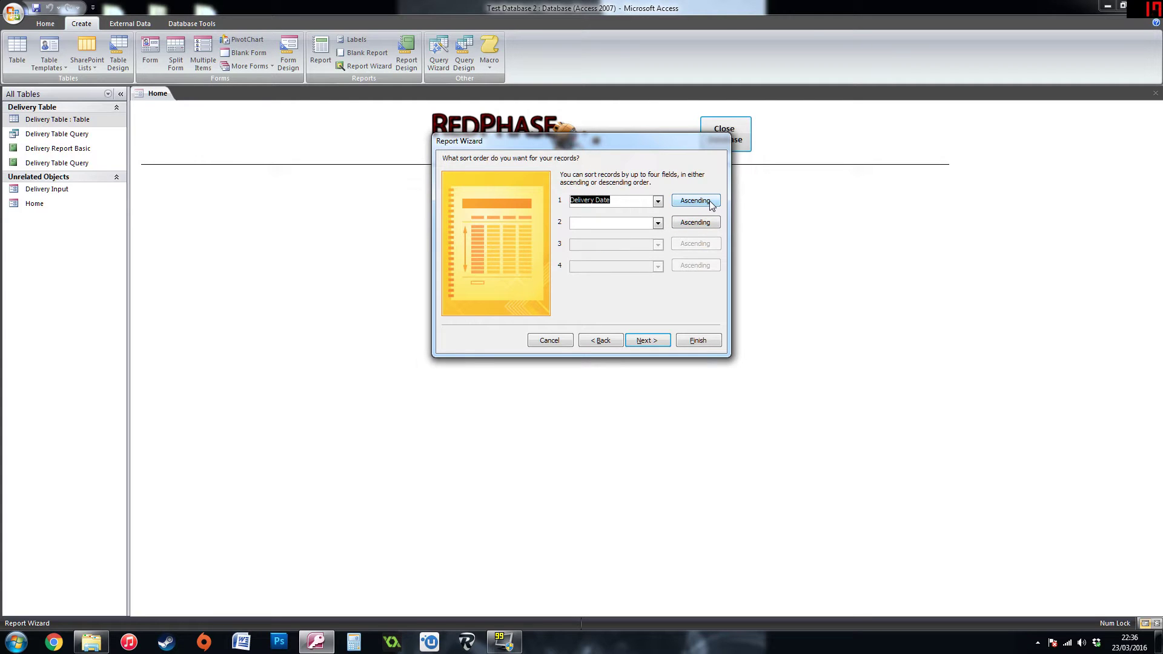
click(646, 341)
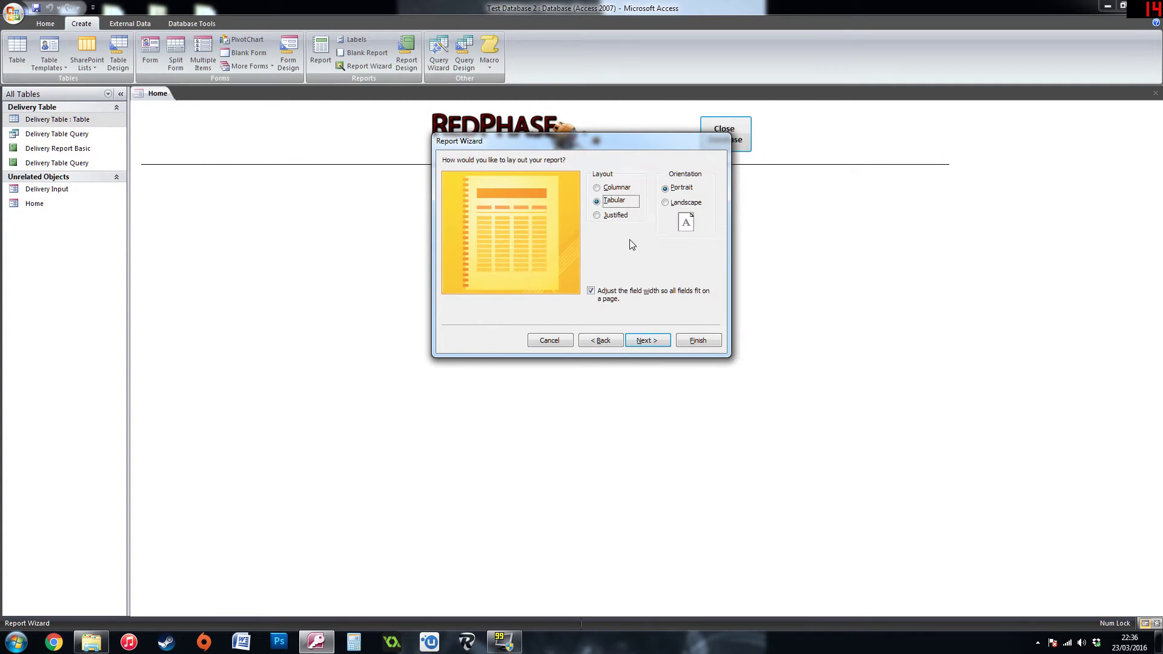
- After comparing layouts and orientations, settle on Tabular layout with Portrait orientation
click(622, 189)
click(622, 202)
click(619, 216)
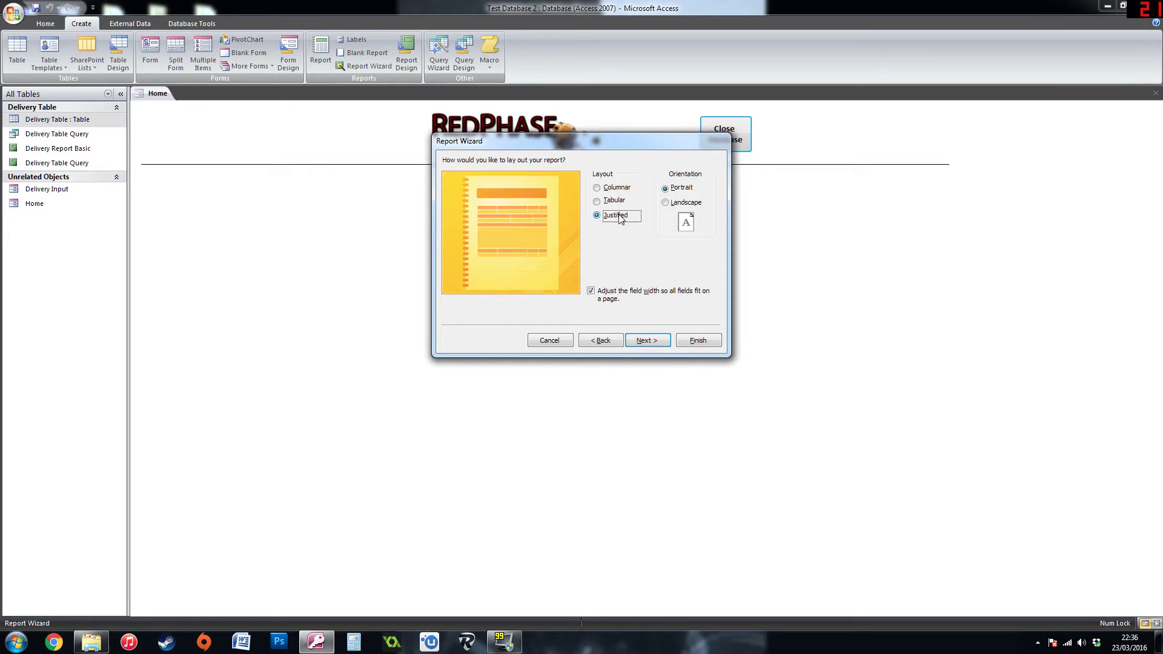
click(620, 188)
click(618, 201)
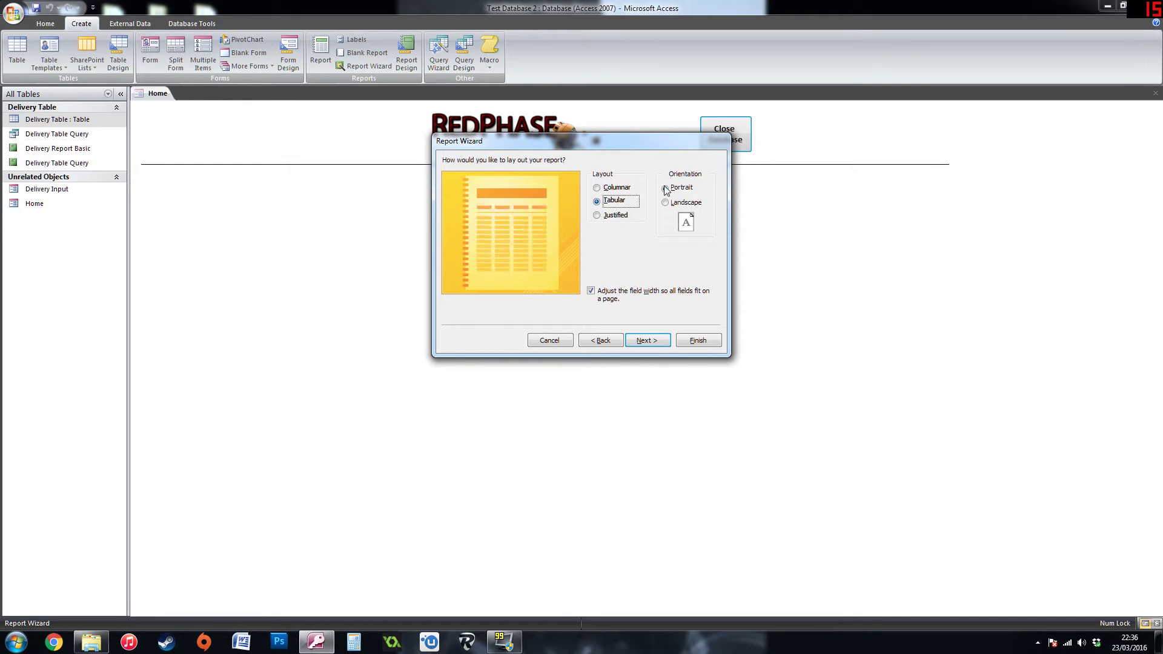
click(676, 204)
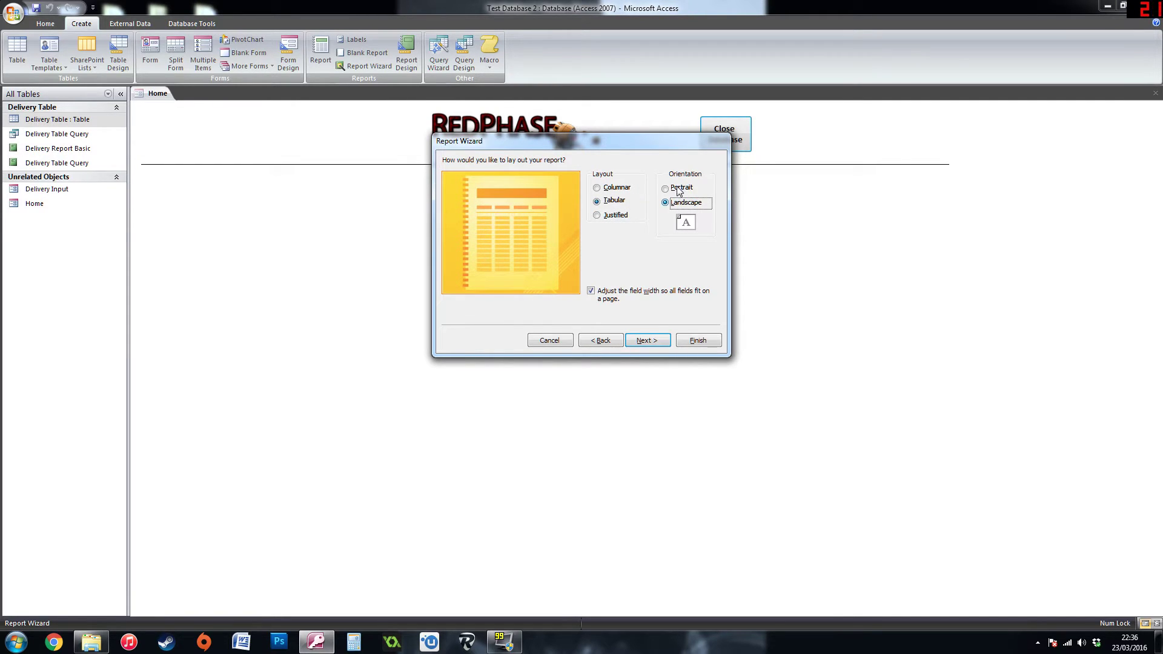
click(679, 190)
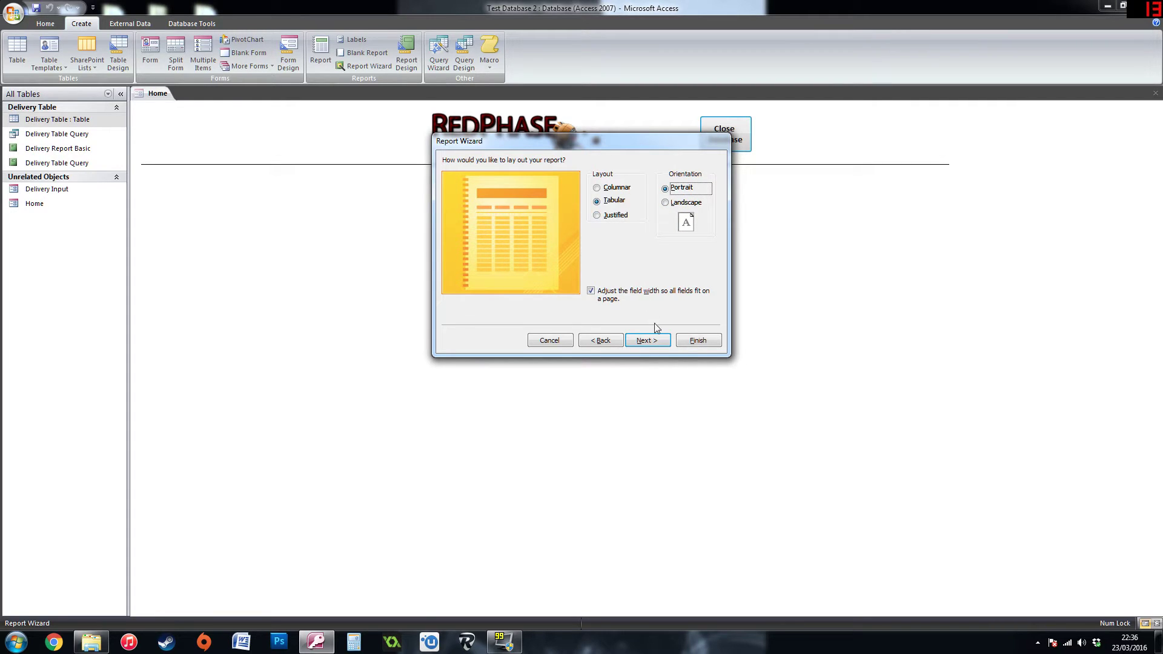
click(655, 340)
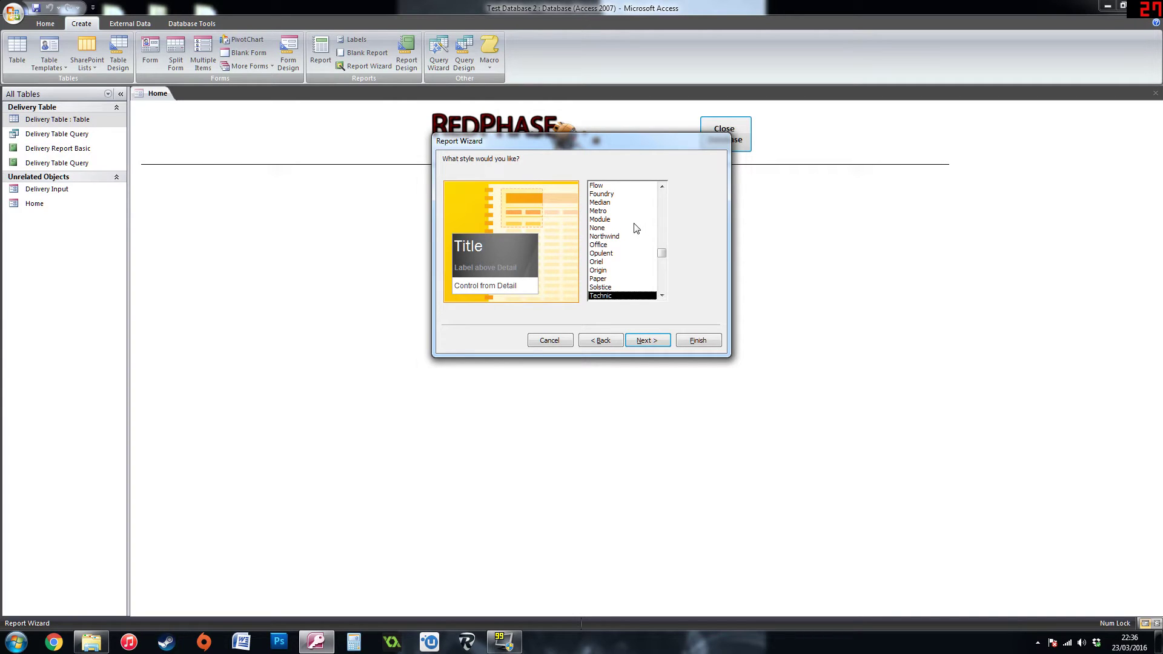
- Browse the report styles and choose Technic
click(630, 219)
click(627, 201)
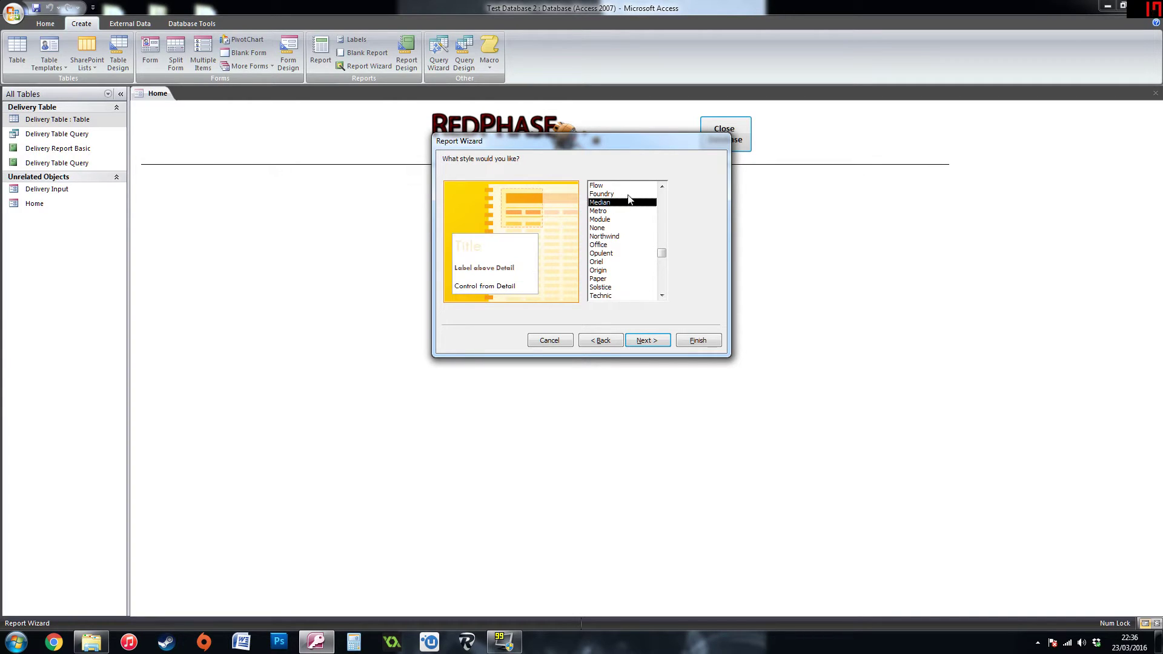
key(Up)
key(Up)
key(Up)
key(Up)
key(Up)
key(Down)
key(Down)
key(Down)
key(Down)
key(Down)
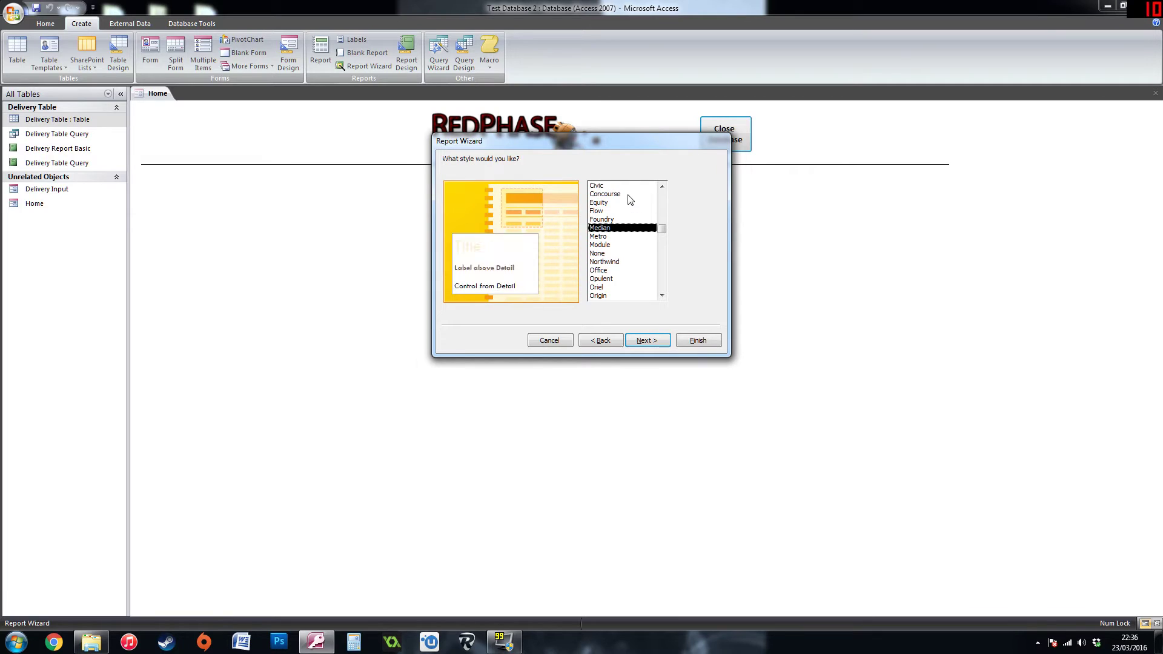
scroll(621, 211, down, 1)
key(Down)
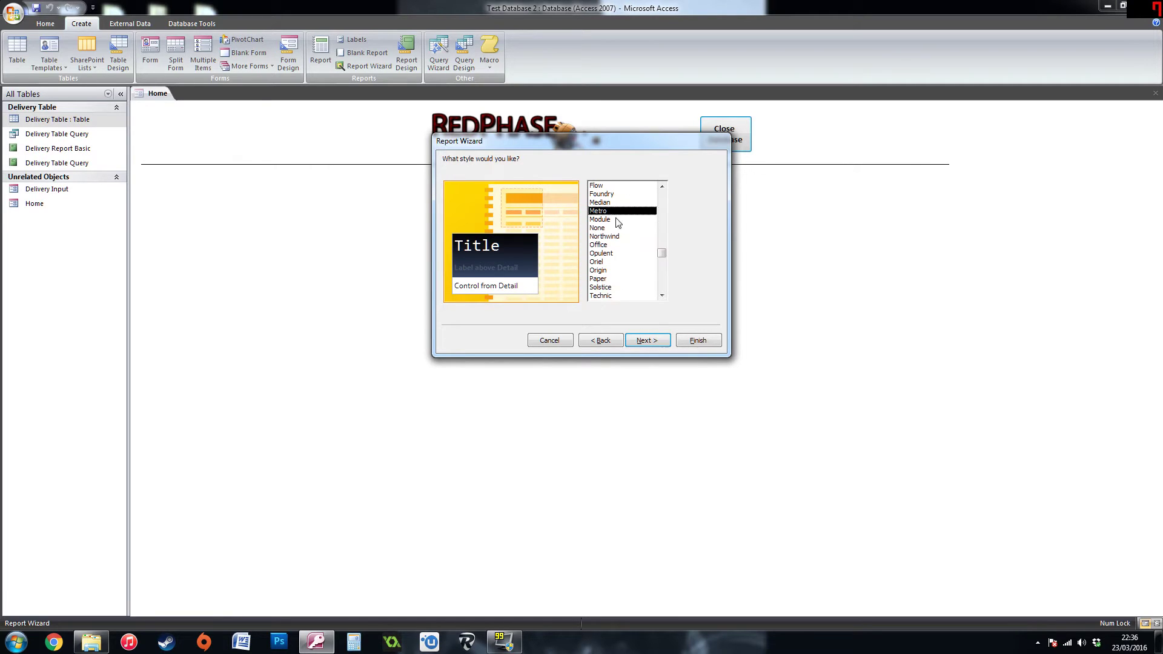
click(614, 296)
click(643, 340)
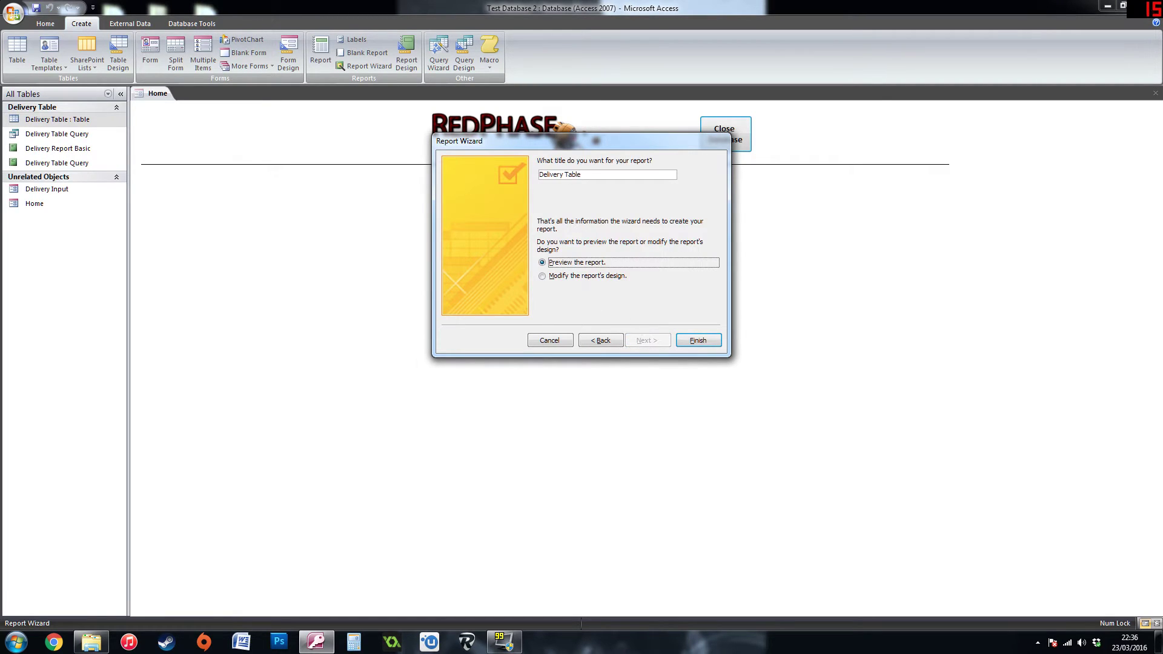
- Title the report 'Delivery Report' and finish the wizard
click(581, 174)
drag(582, 175, 535, 176)
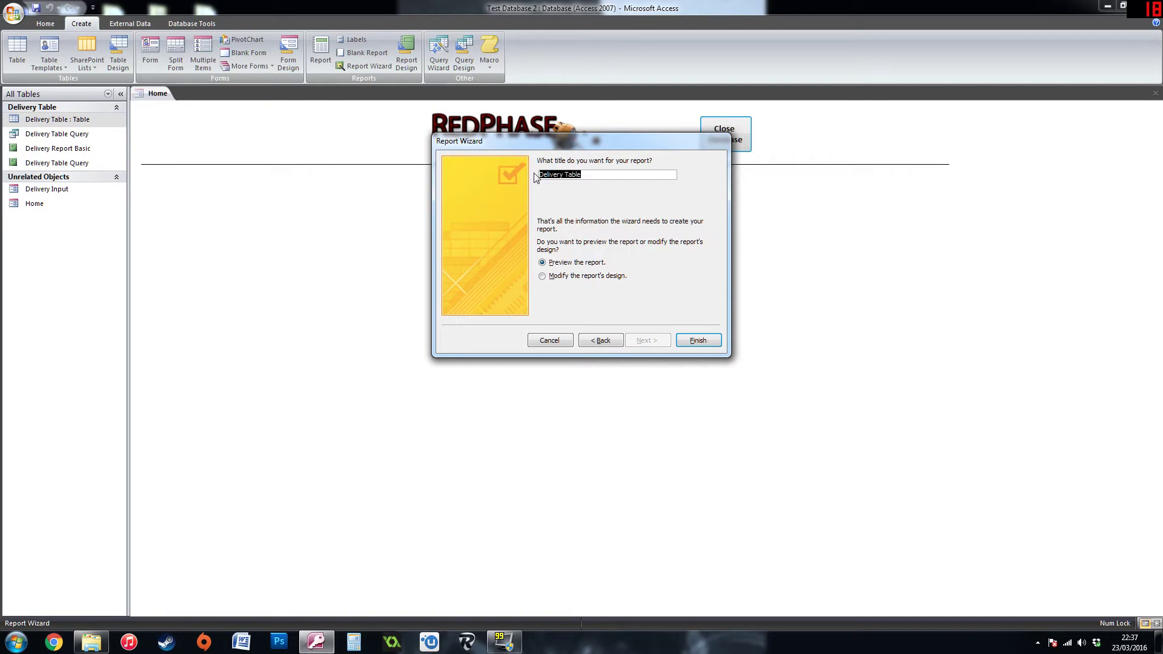
text(Del;oi)
text(Report)
click(684, 339)
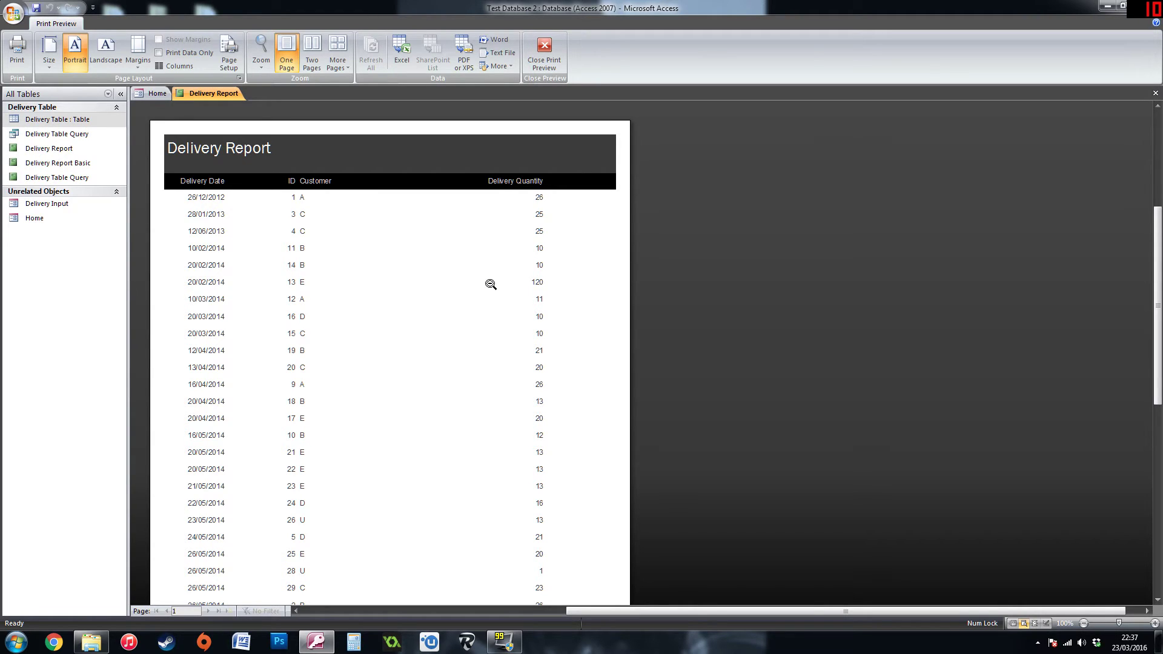
- Bring up the view options on the previewed Delivery Report page
right_click(434, 232)
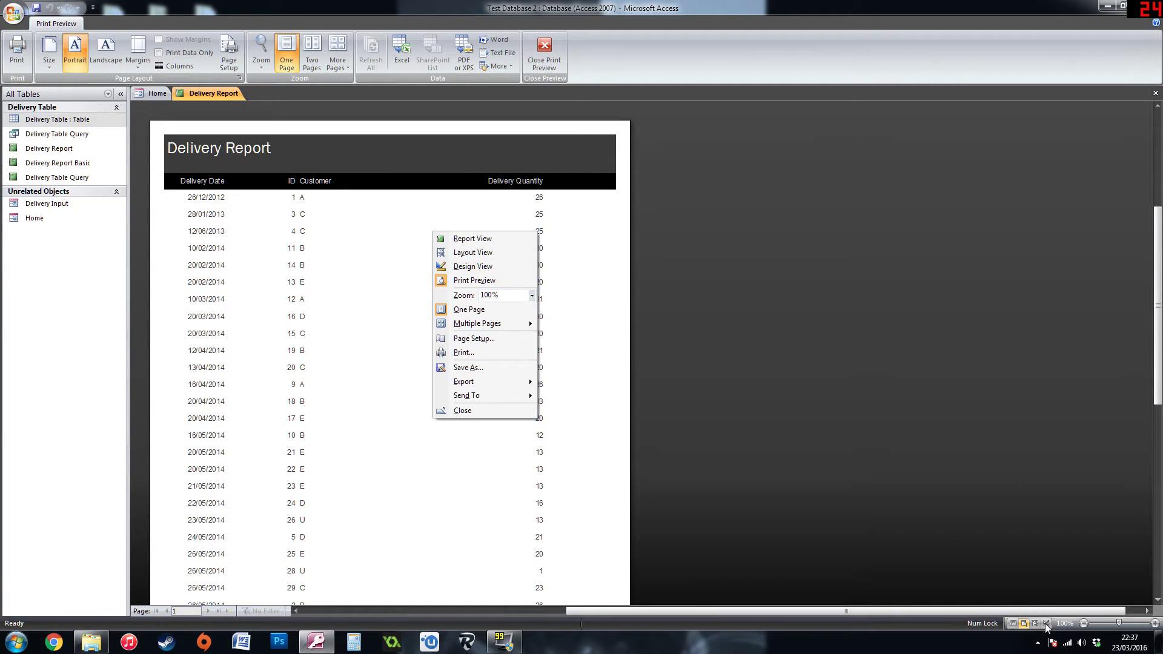
- Switch the Delivery Report to Design View and select its ID and Delivery Quantity heading labels
click(456, 266)
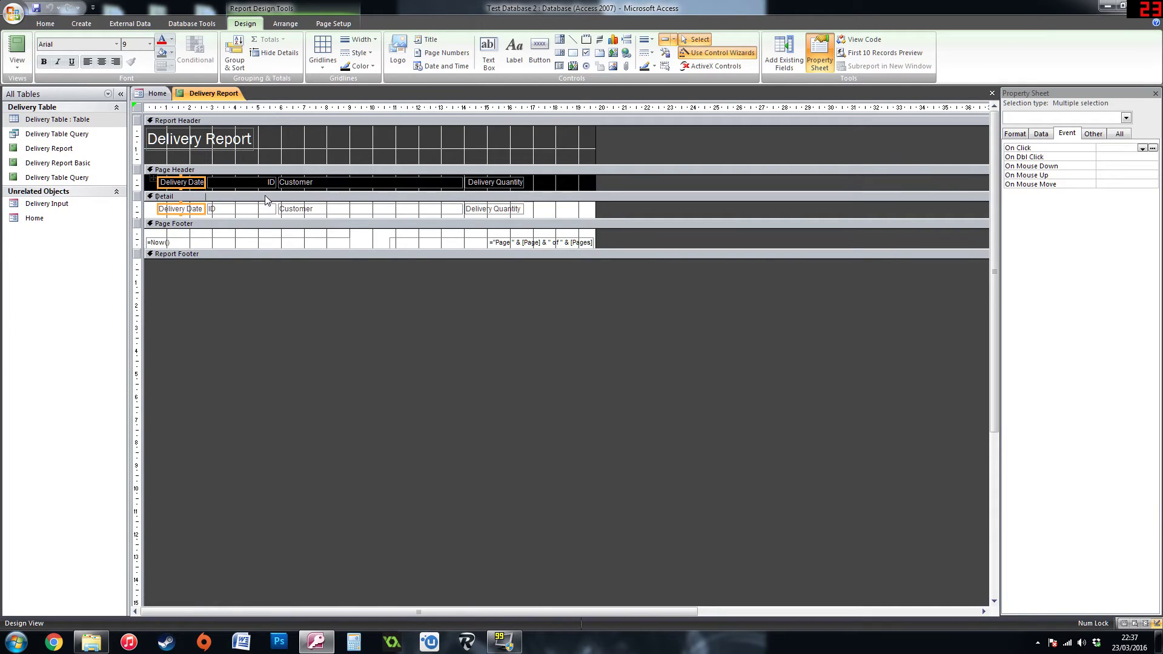
click(272, 182)
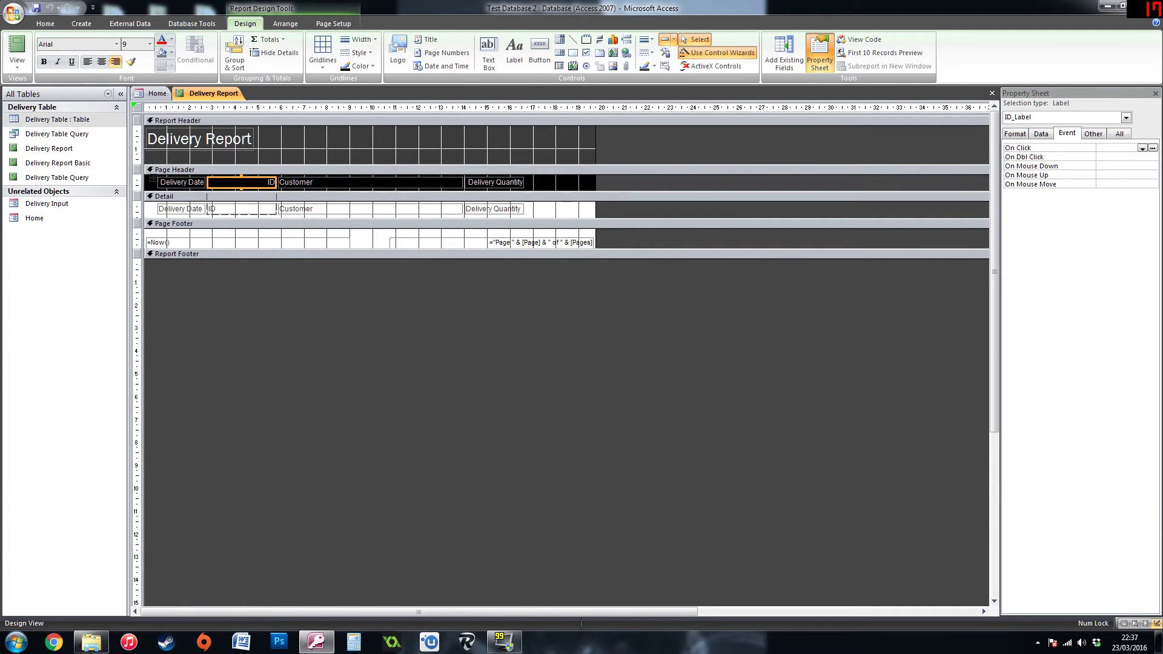
click(505, 182)
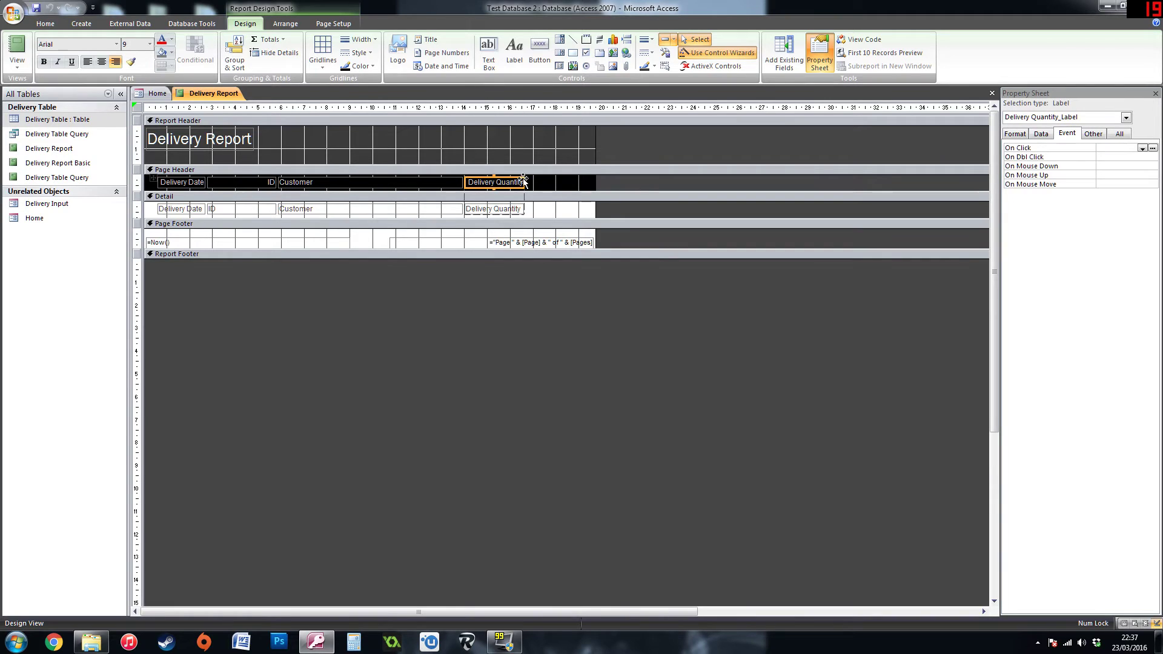
click(553, 181)
click(506, 180)
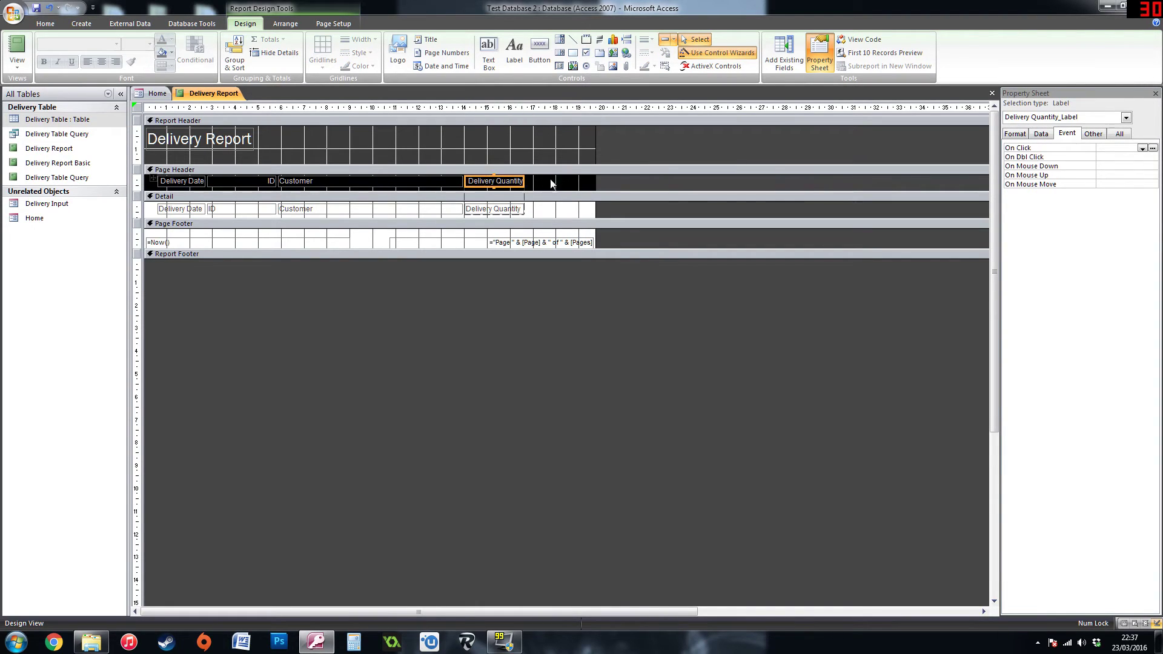
drag(514, 181, 523, 180)
click(532, 188)
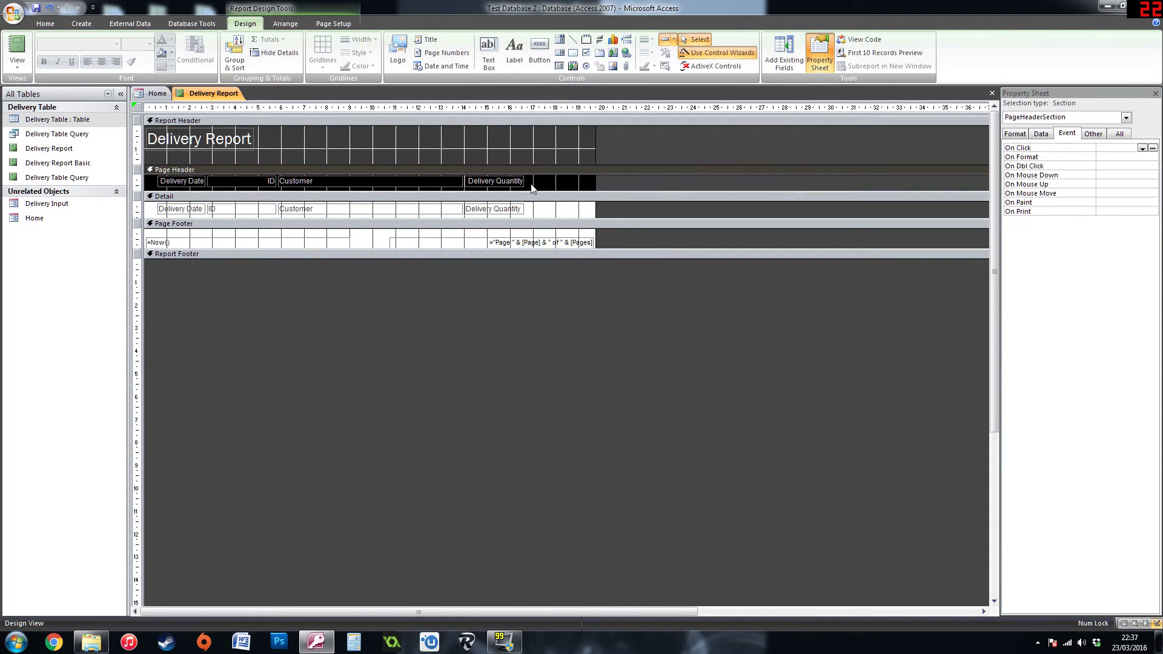
- Remove all heading and detail labels from their grouped layout, undoing a trial label move
drag(547, 177, 175, 212)
click(302, 25)
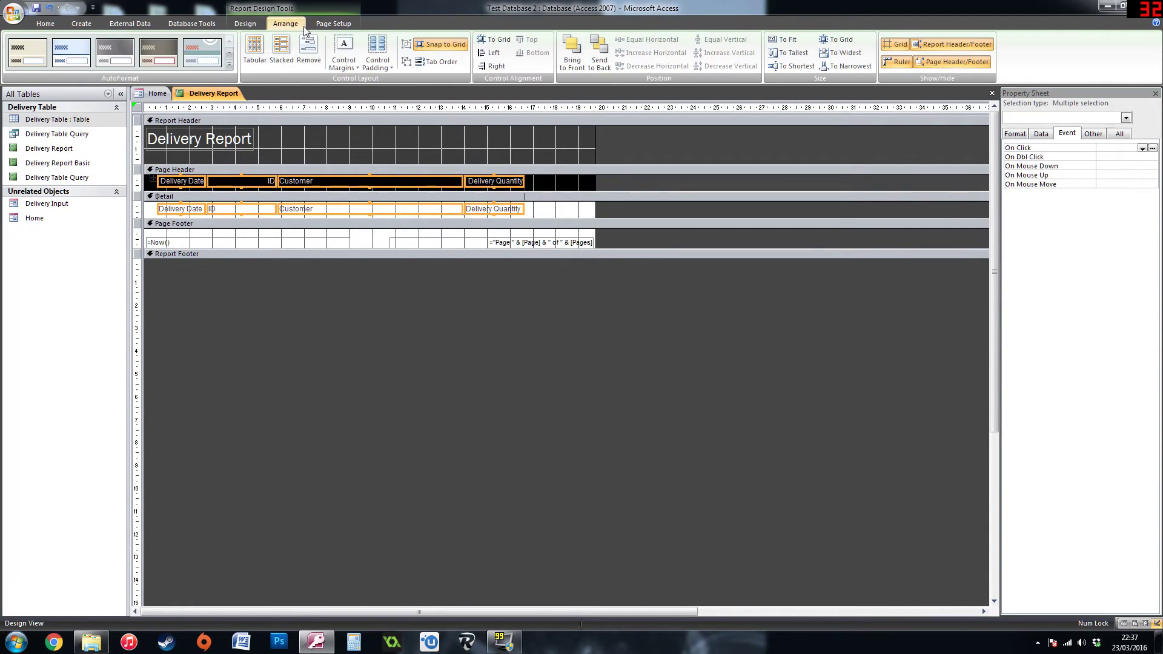
click(318, 63)
click(567, 203)
click(523, 180)
drag(523, 180, 550, 179)
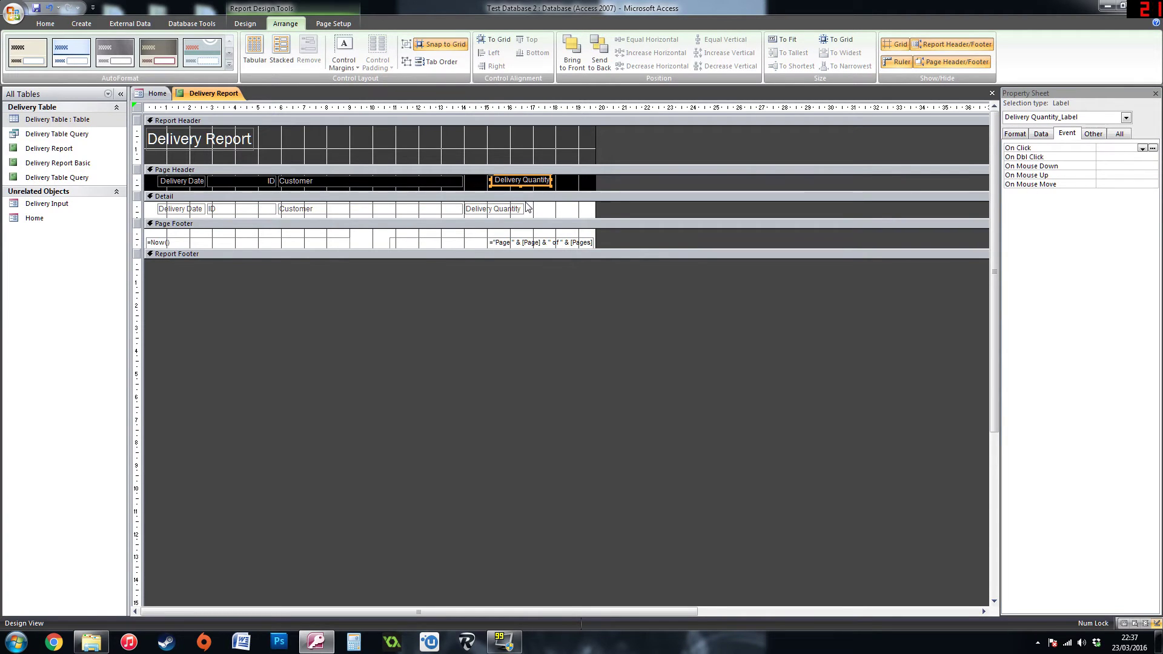
key(ctrl+z)
- Narrow the Customer header label and make its text bold
click(455, 182)
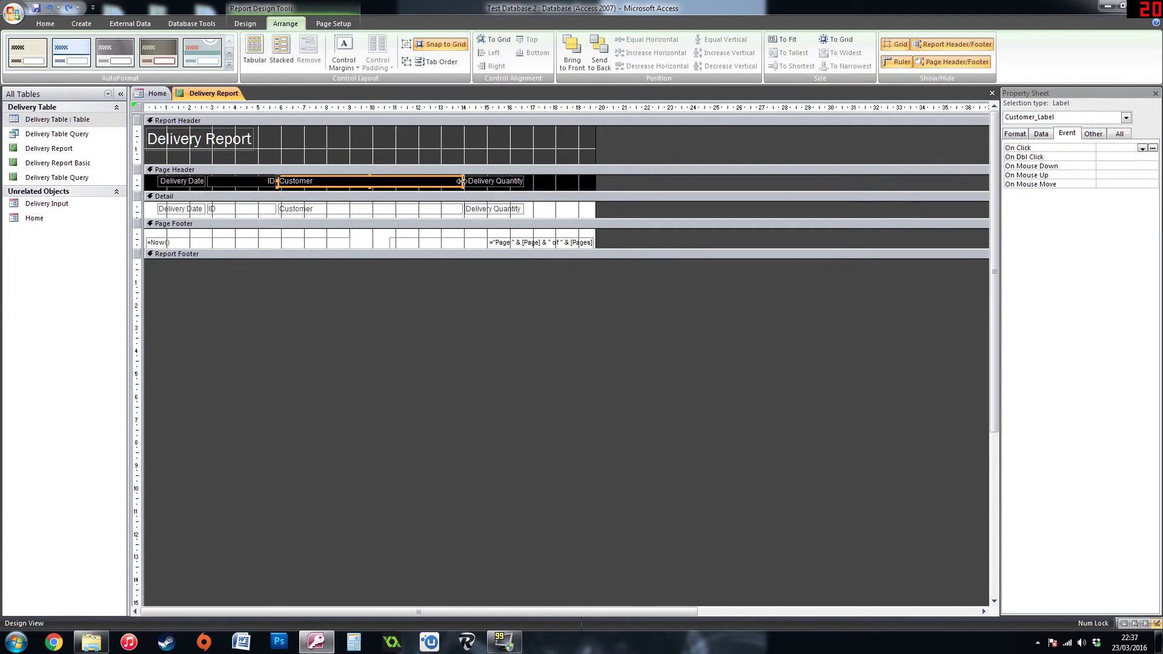
drag(461, 181, 393, 181)
key(ctrl+b)
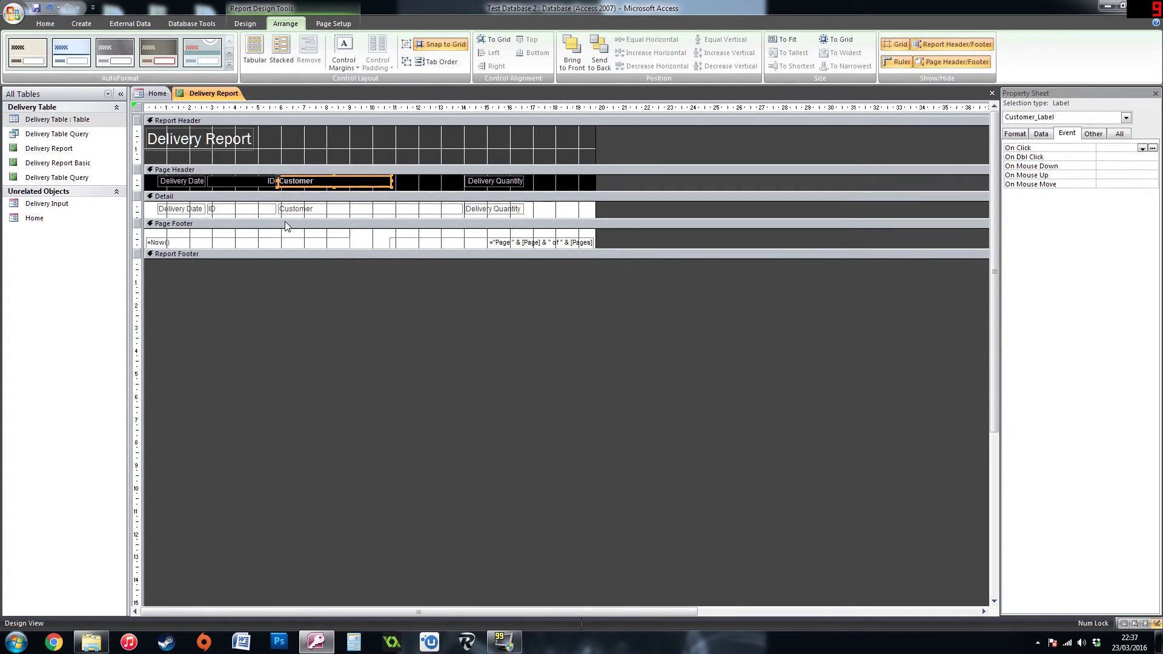
- Close the Delivery Report, saving the design changes
right_click(235, 100)
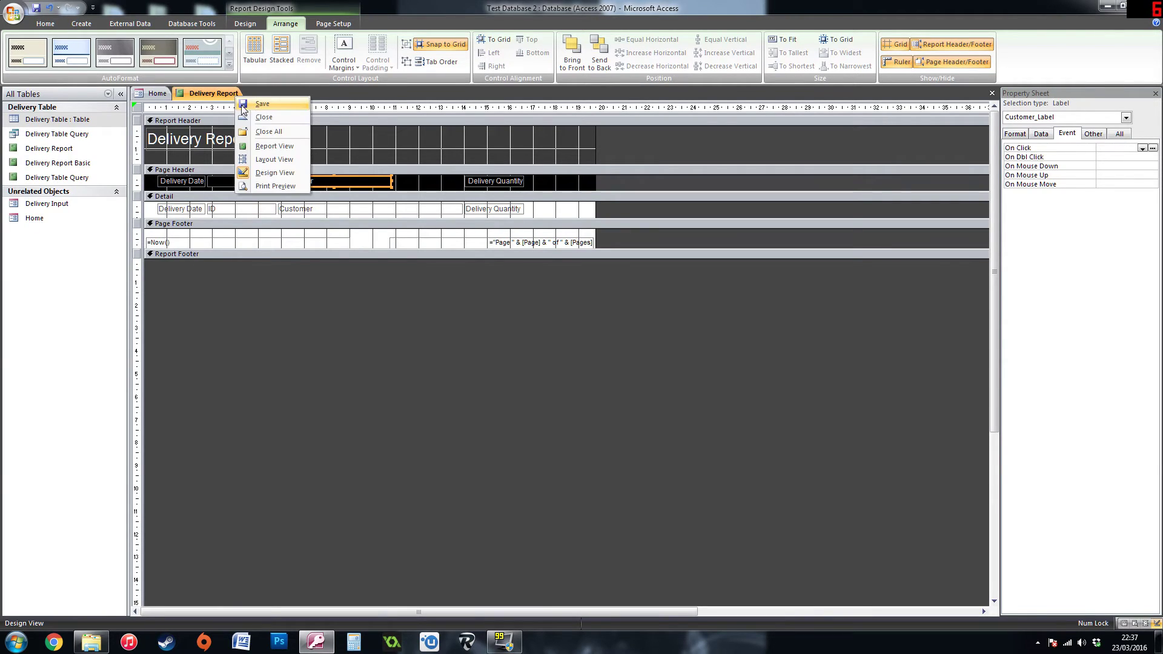
click(263, 117)
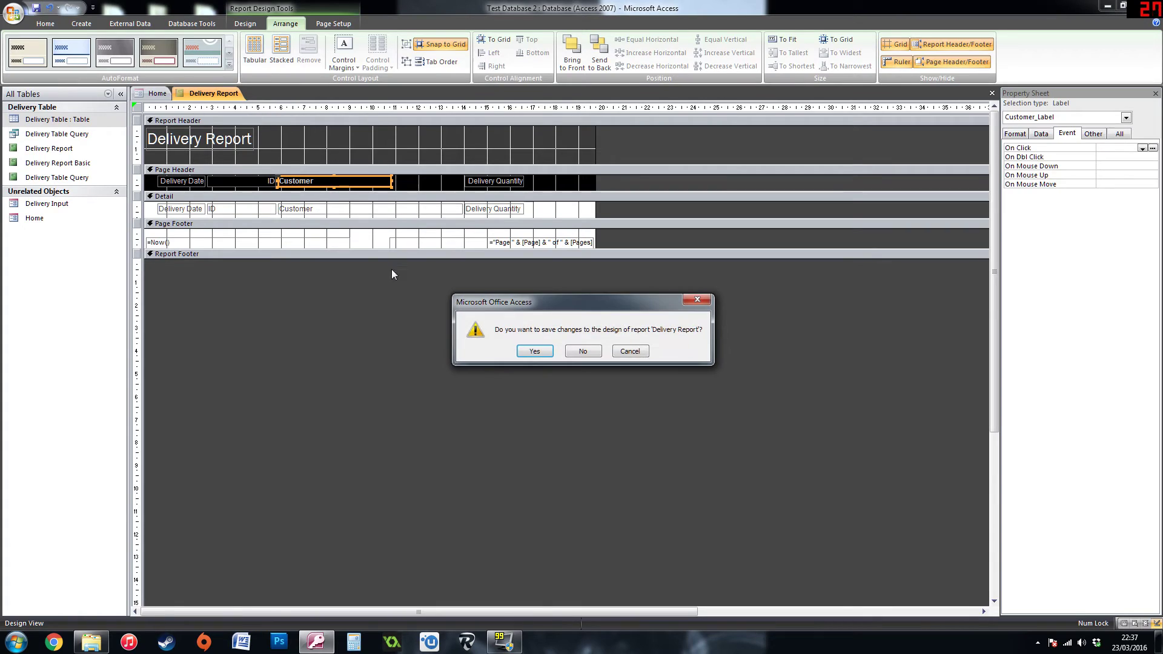
click(531, 351)
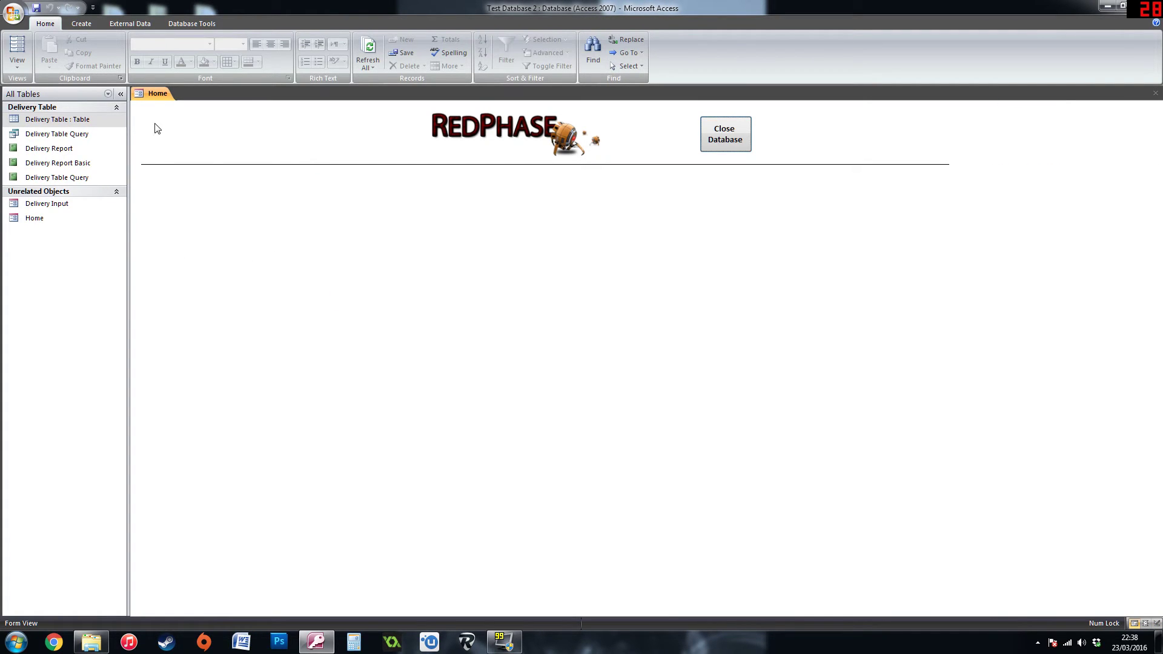
- Start a new wizard report with all Delivery Table fields, grouped by Customer
click(72, 27)
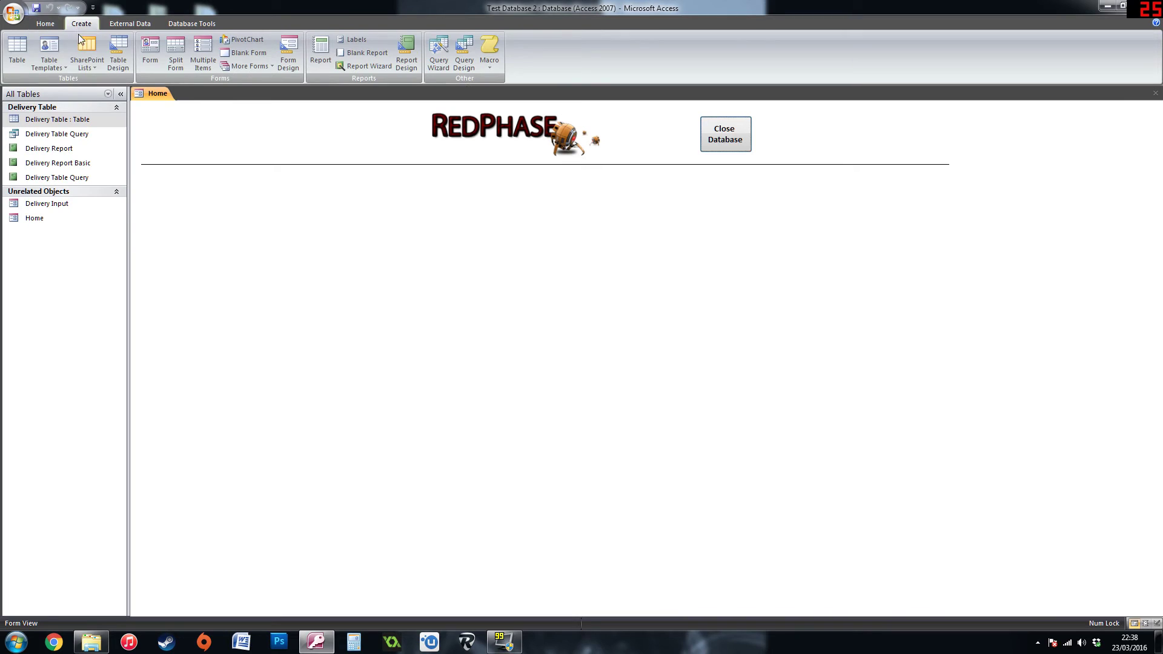
click(379, 65)
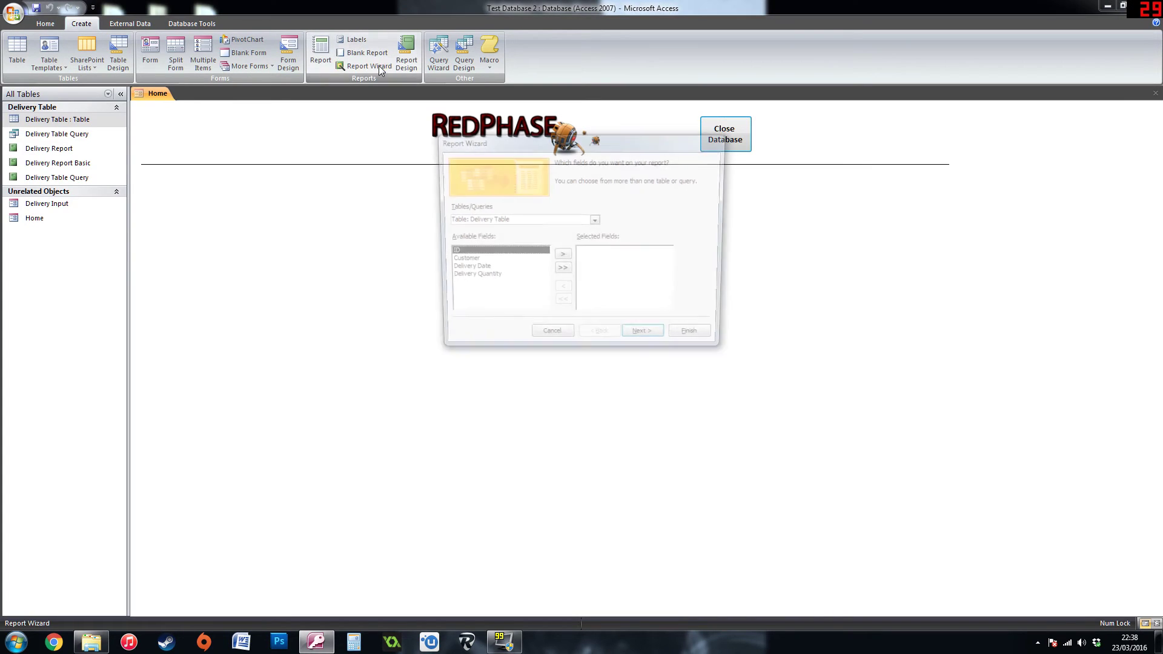
click(560, 272)
click(650, 339)
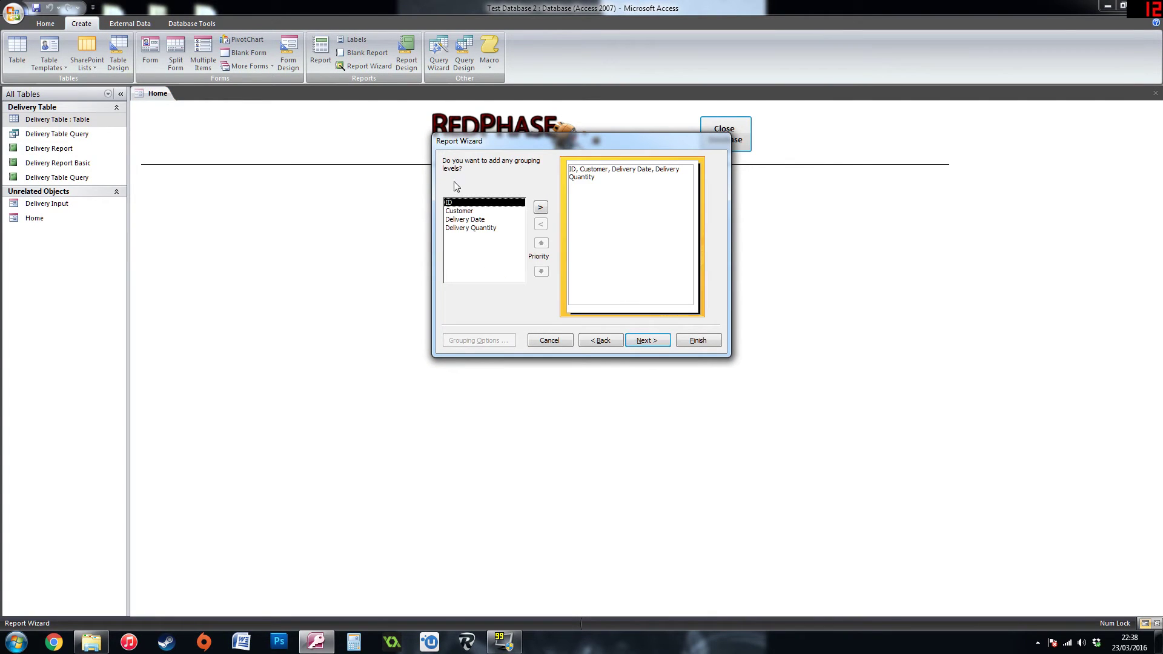
click(463, 211)
click(541, 208)
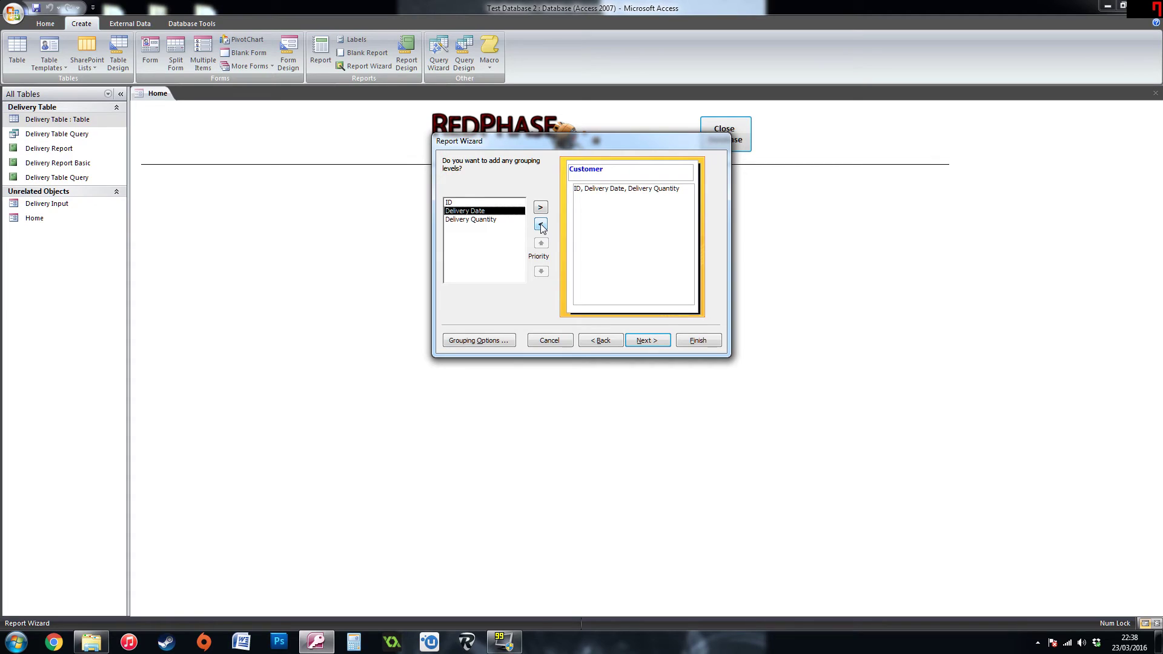
click(642, 341)
- Sort the new report's records by Delivery Date
click(658, 201)
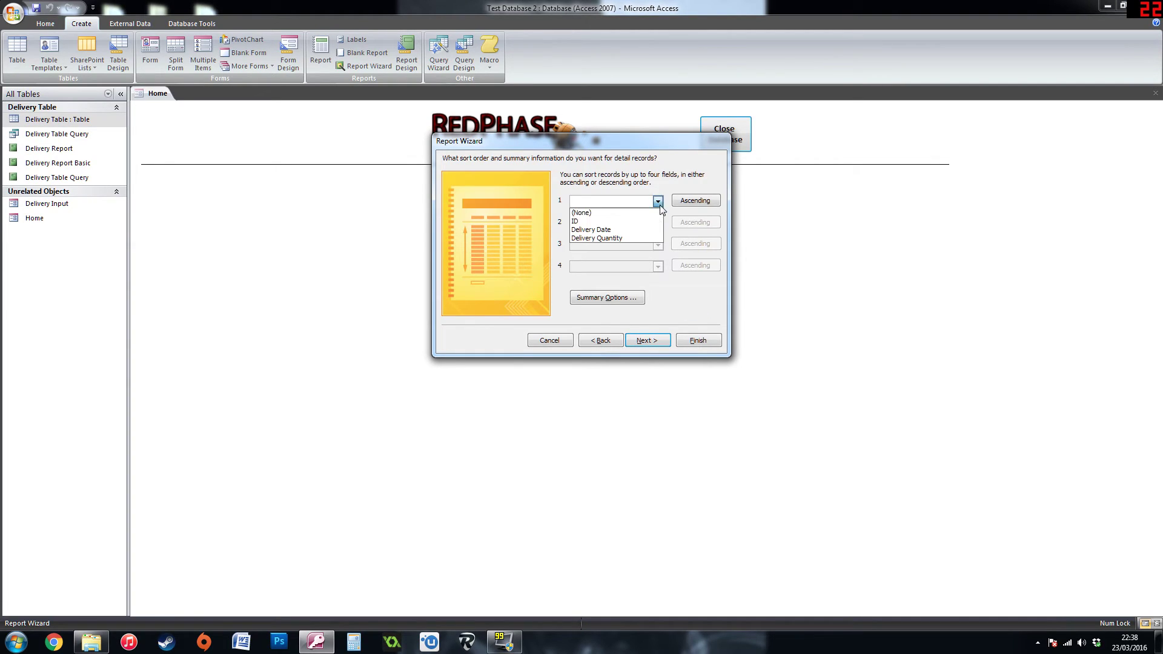
click(611, 228)
click(646, 340)
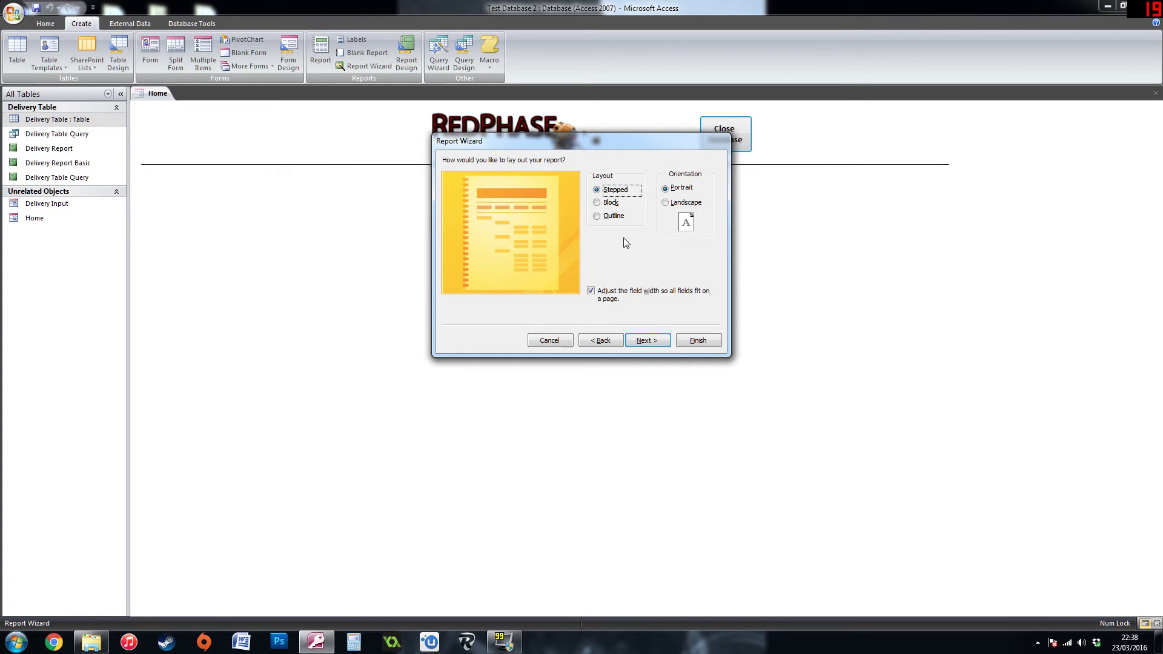
- Choose the Outline layout, keep the default style and title, and finish the report
click(616, 216)
click(617, 203)
click(615, 216)
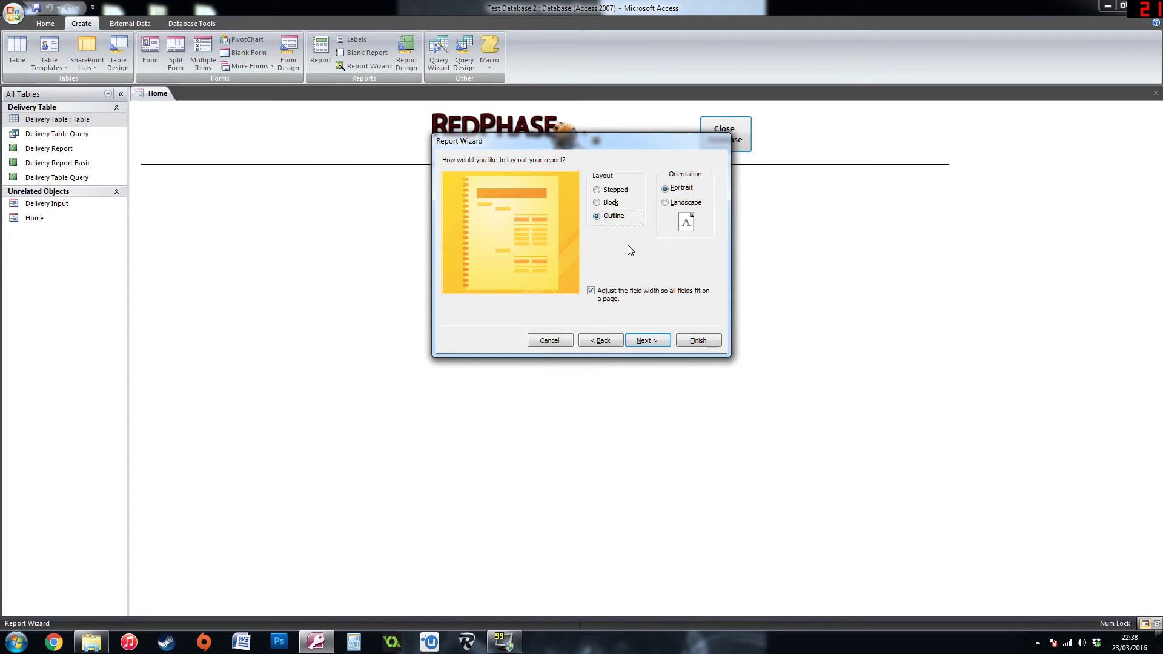
click(647, 335)
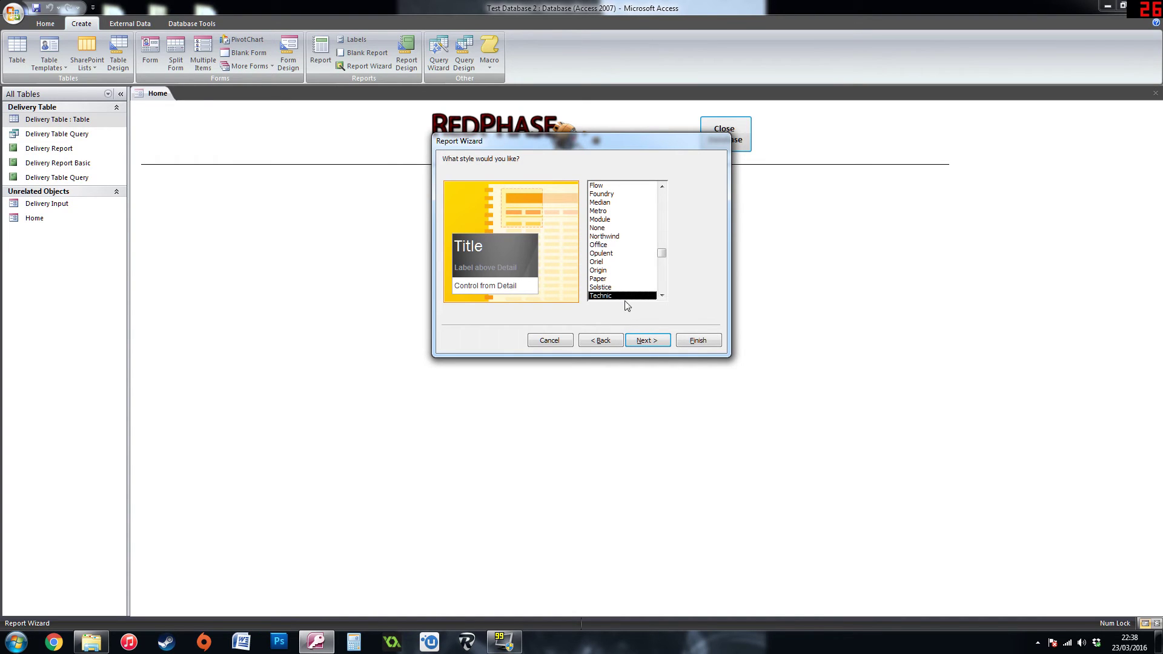
click(647, 338)
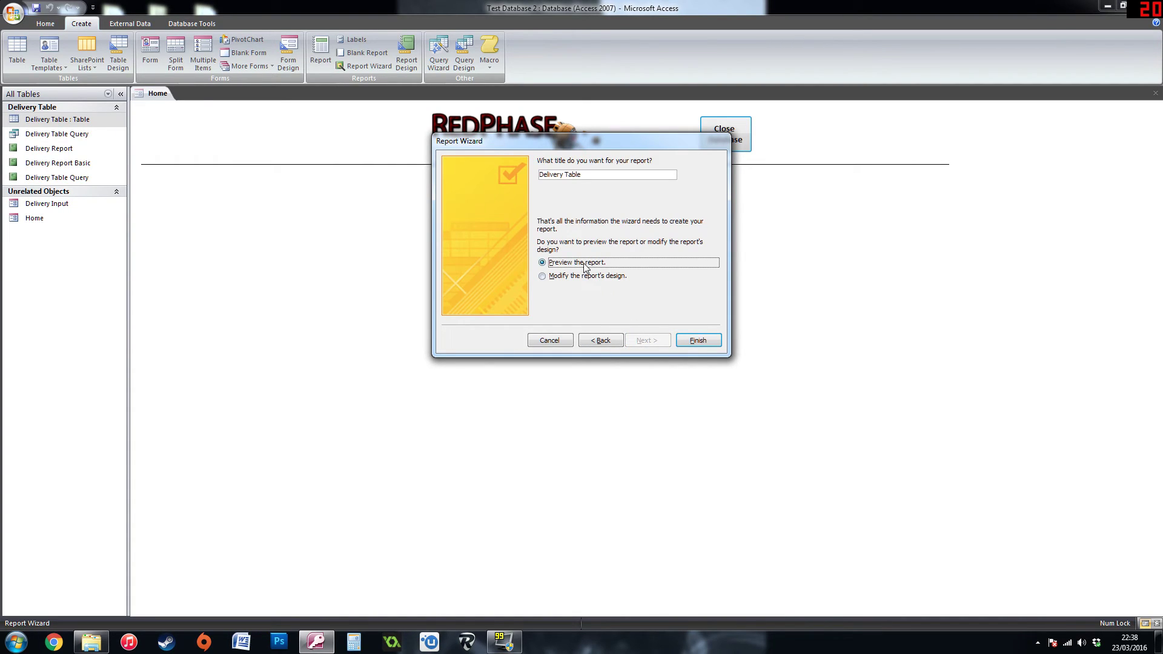
click(699, 341)
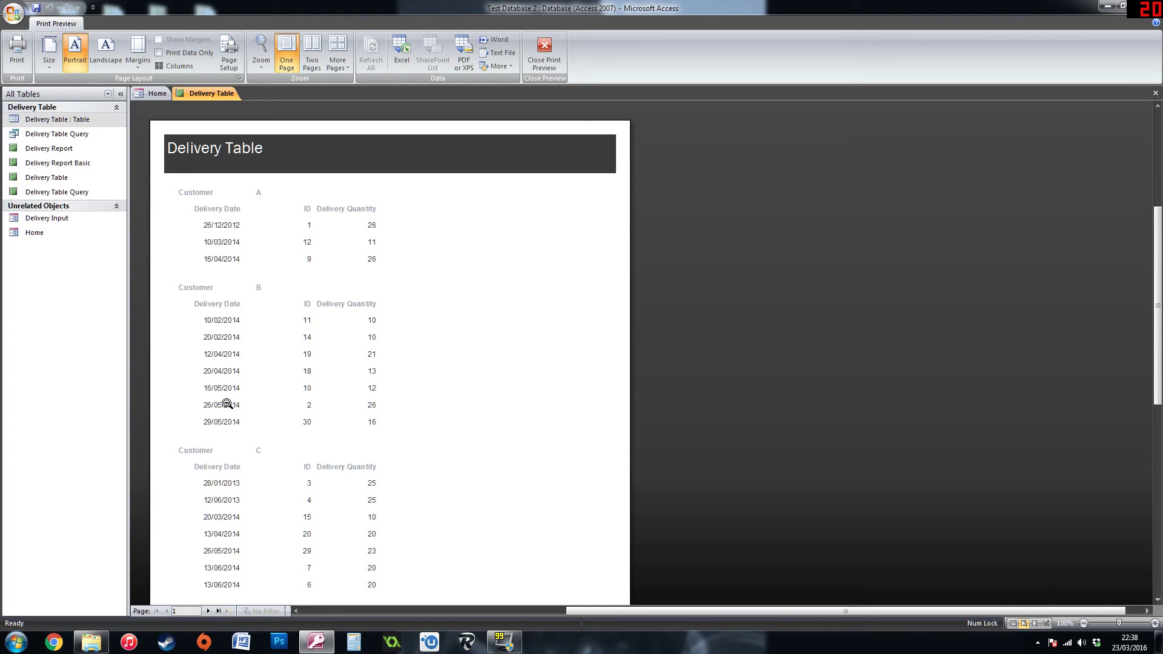
- Review the customer groups in preview, switch to Design View and select the Delivery Quantity label
scroll(288, 401, down, 8)
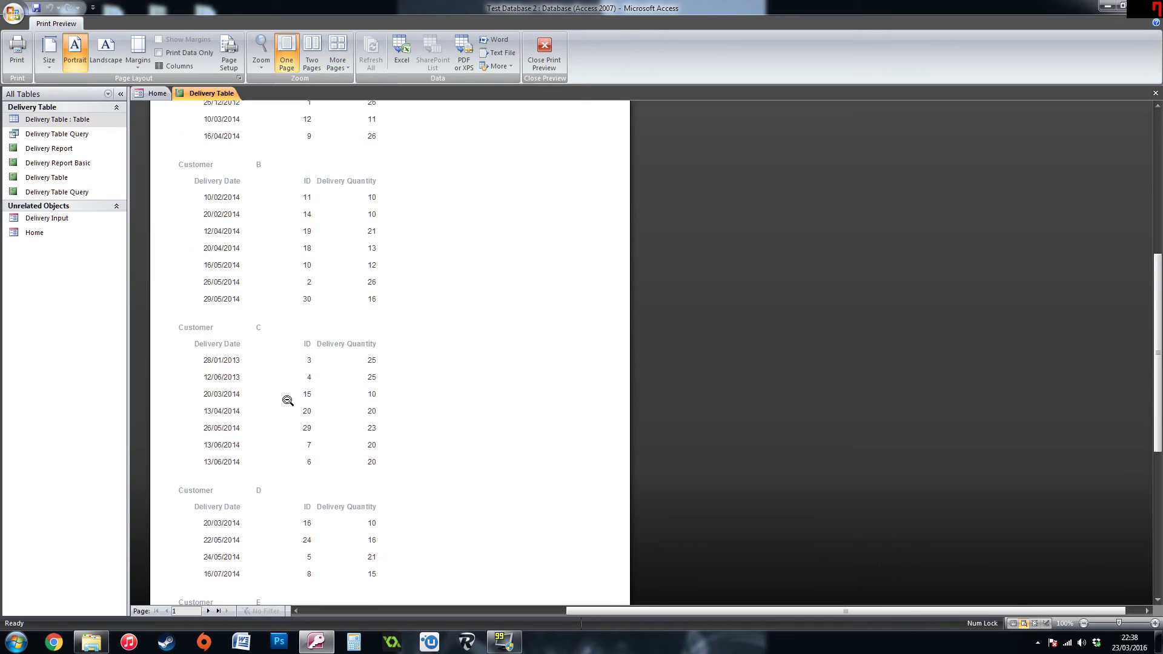
scroll(330, 341, up, 3)
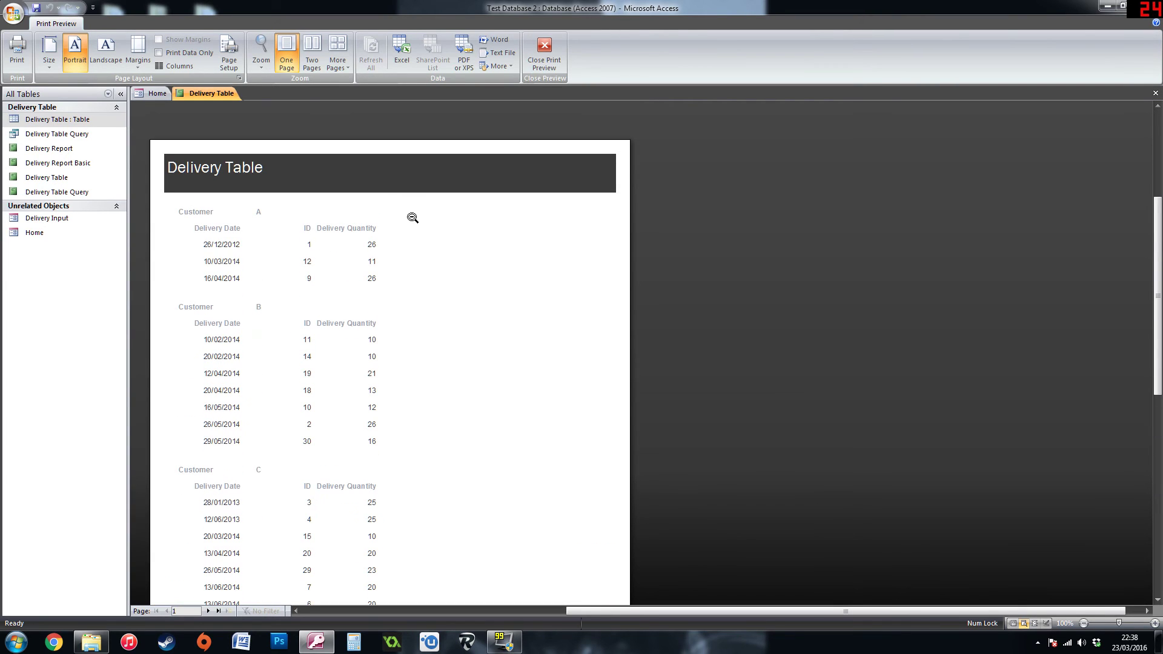
right_click(412, 217)
click(447, 249)
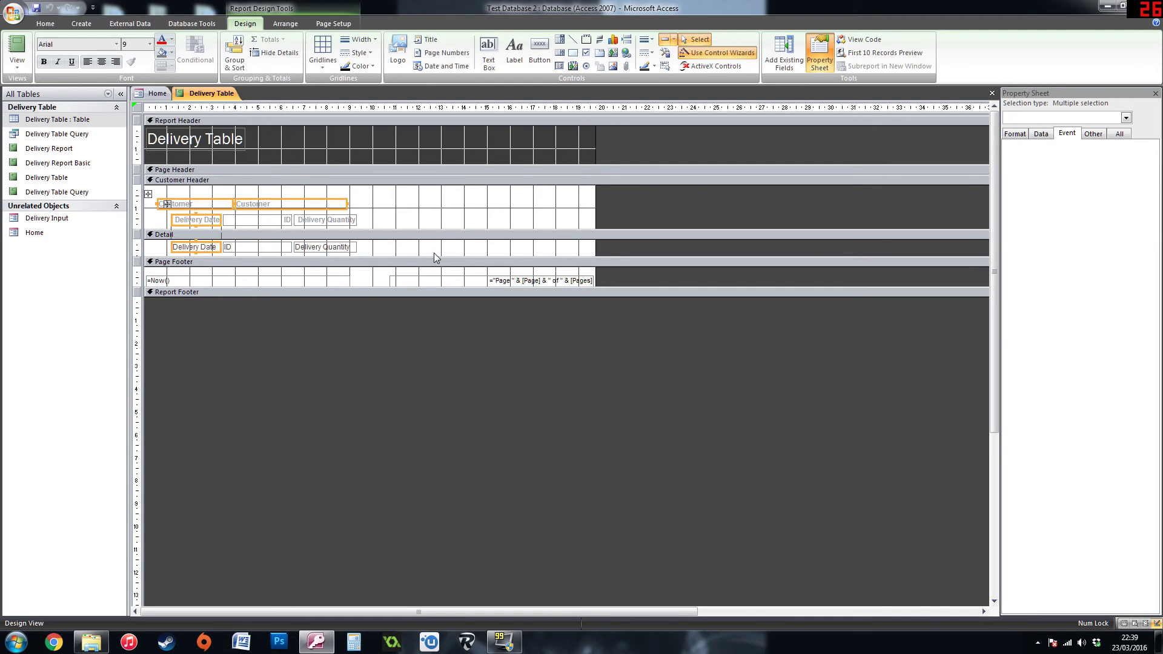
click(327, 219)
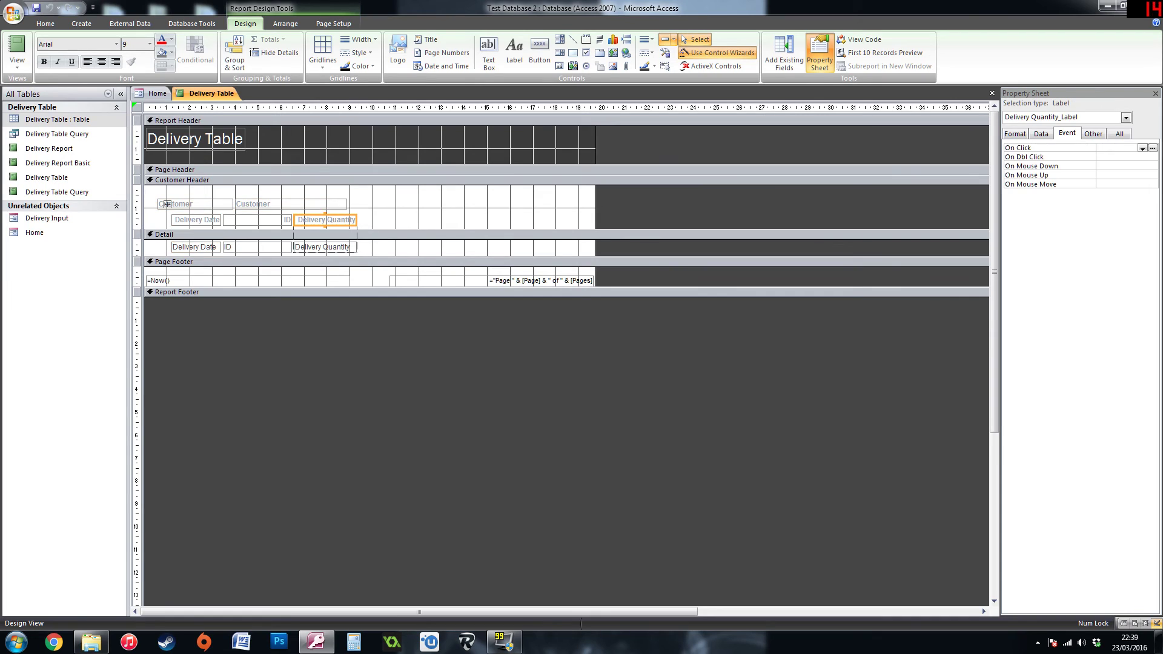
click(1026, 133)
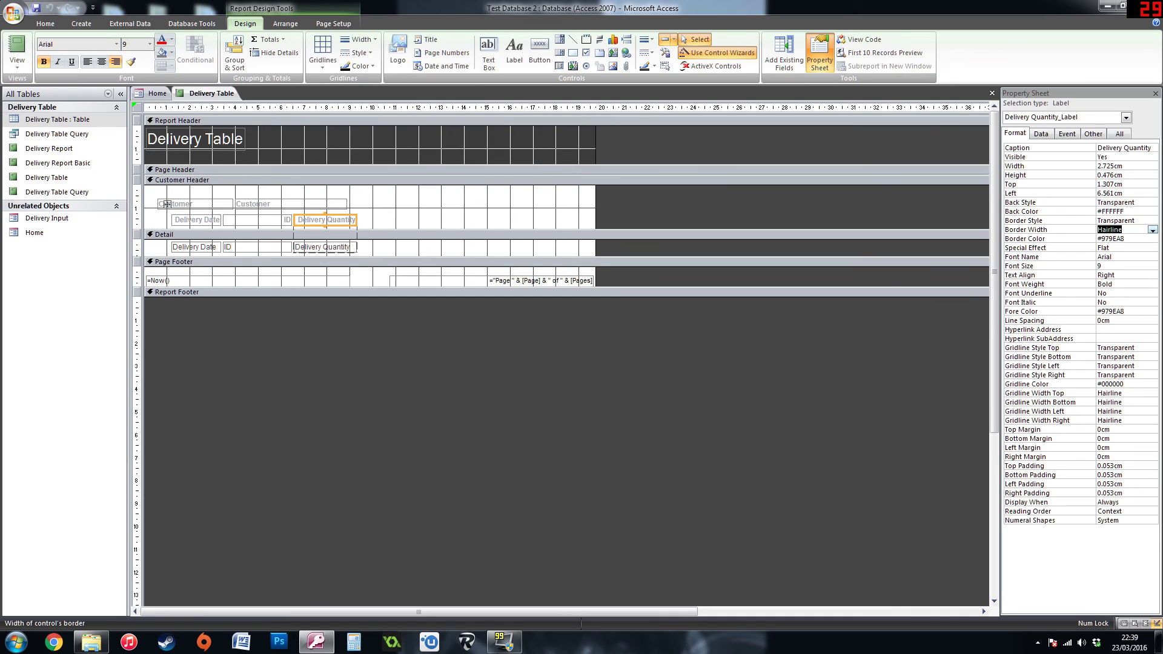
click(1152, 222)
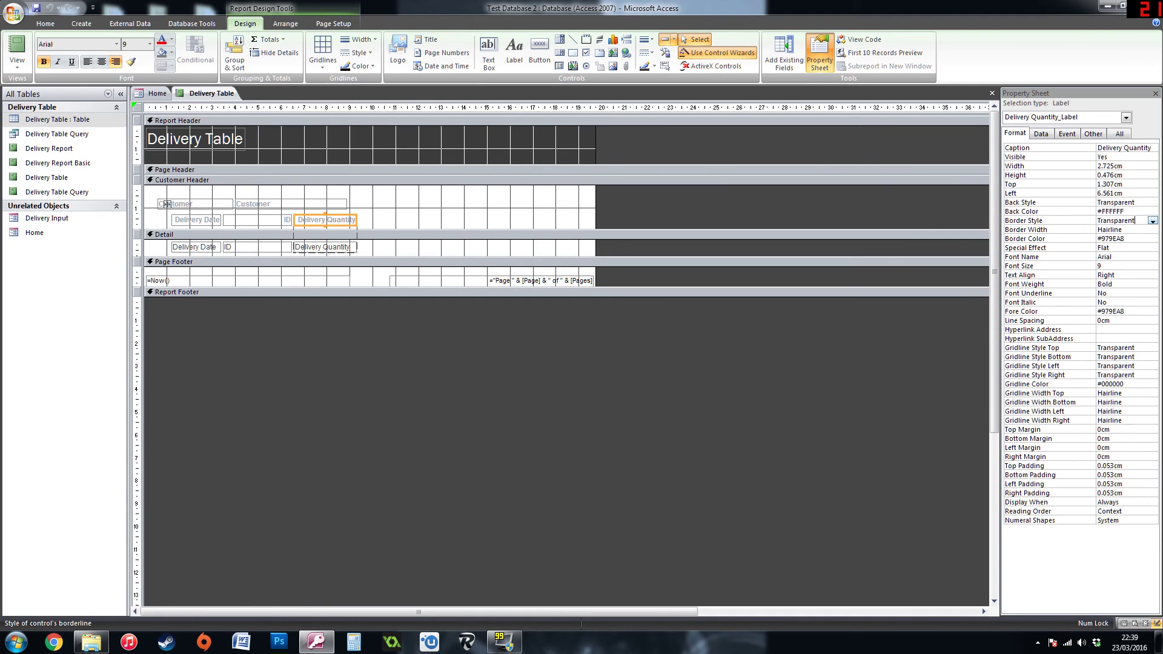
click(1152, 221)
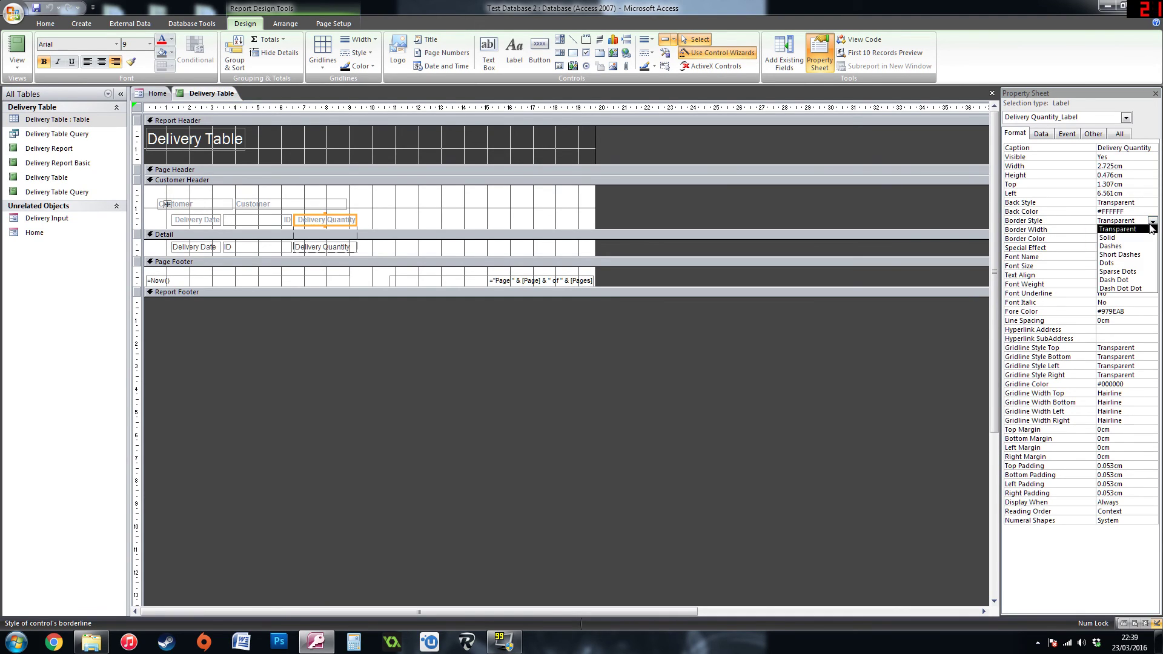
click(1132, 229)
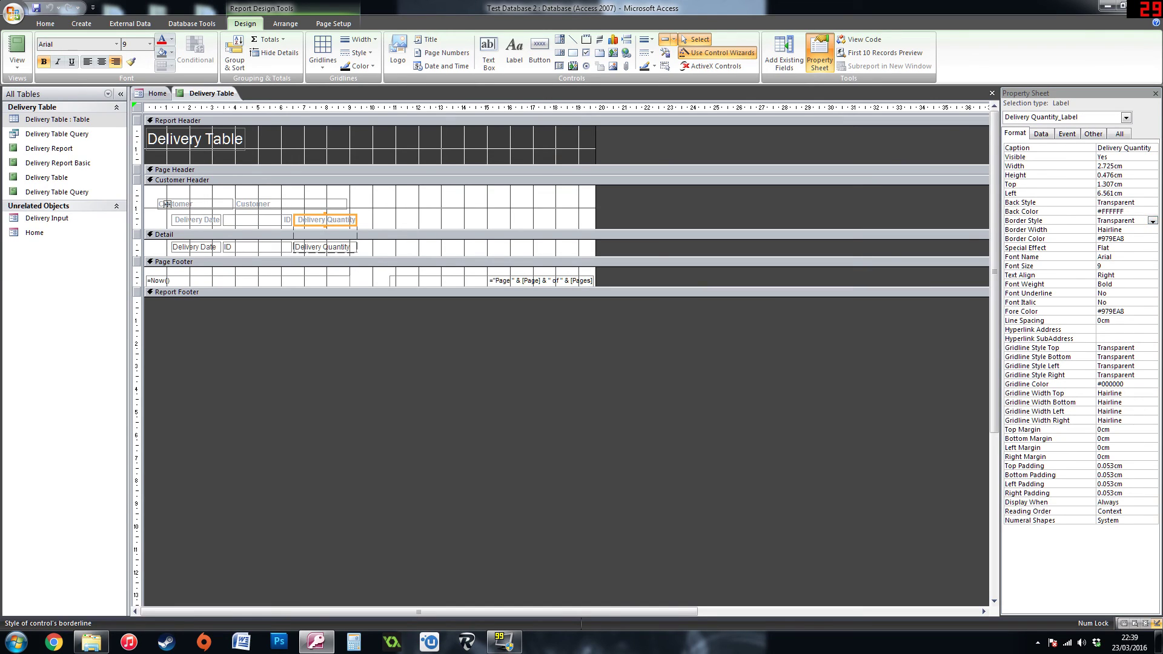
click(1138, 211)
click(1141, 212)
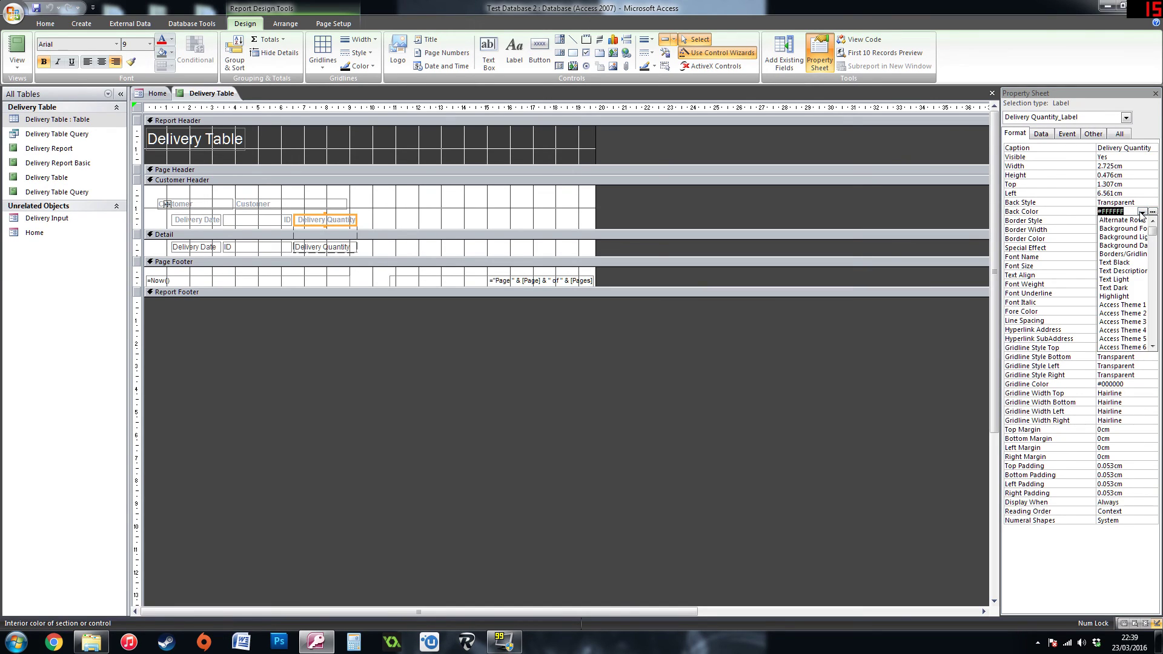
click(1140, 212)
click(1152, 212)
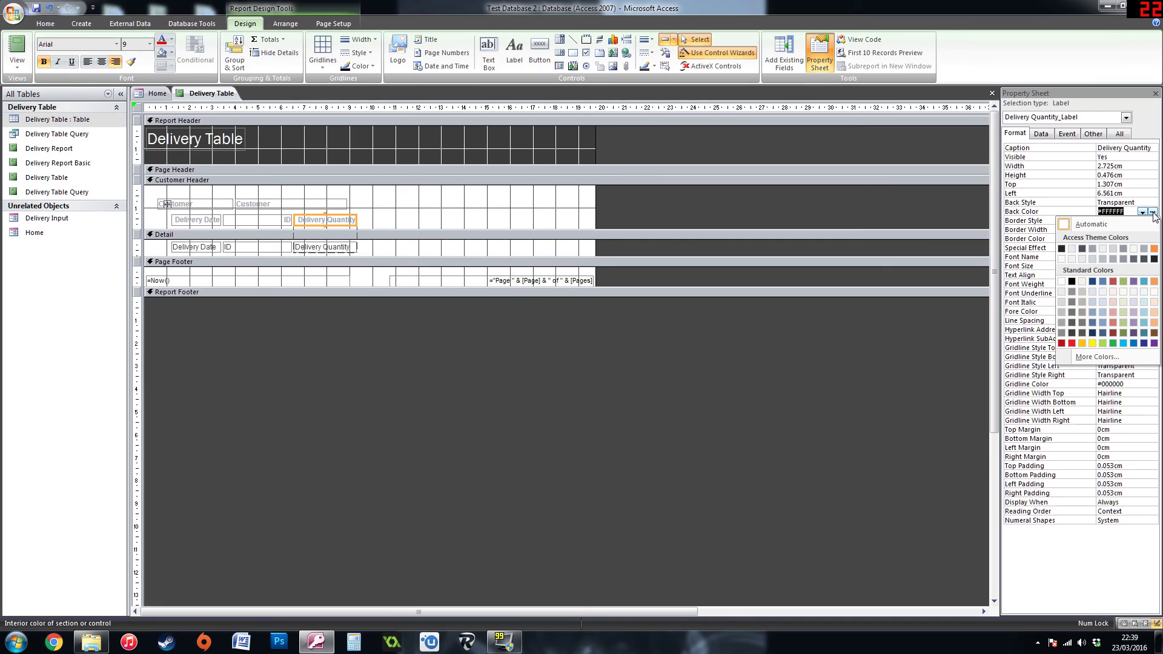
click(361, 219)
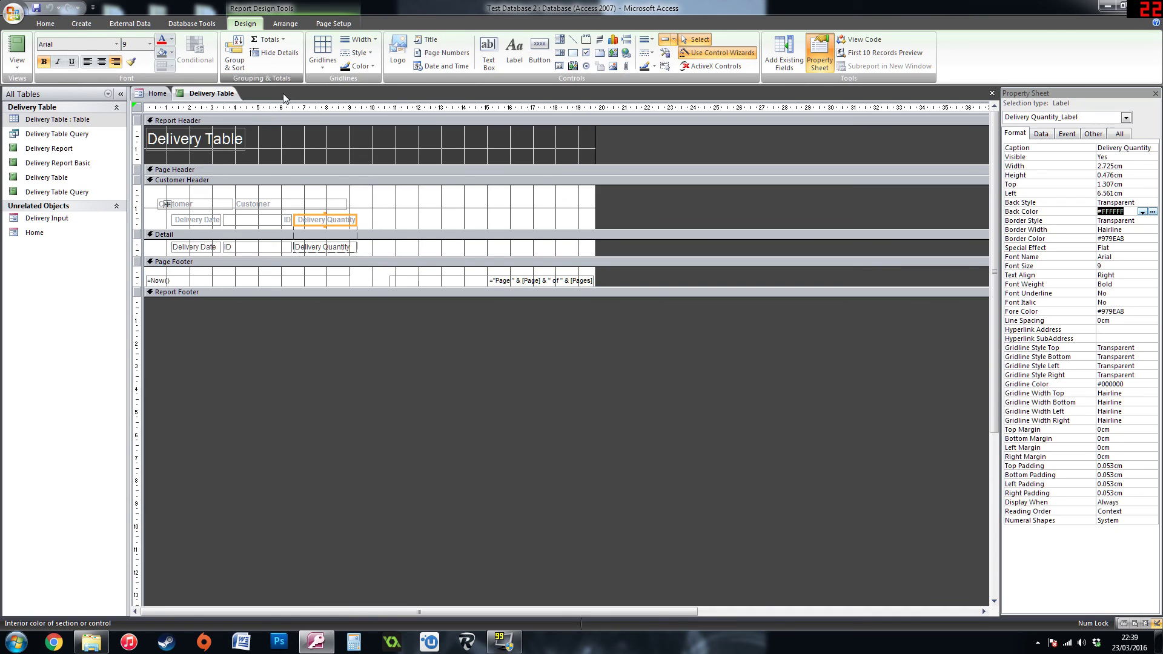
click(391, 222)
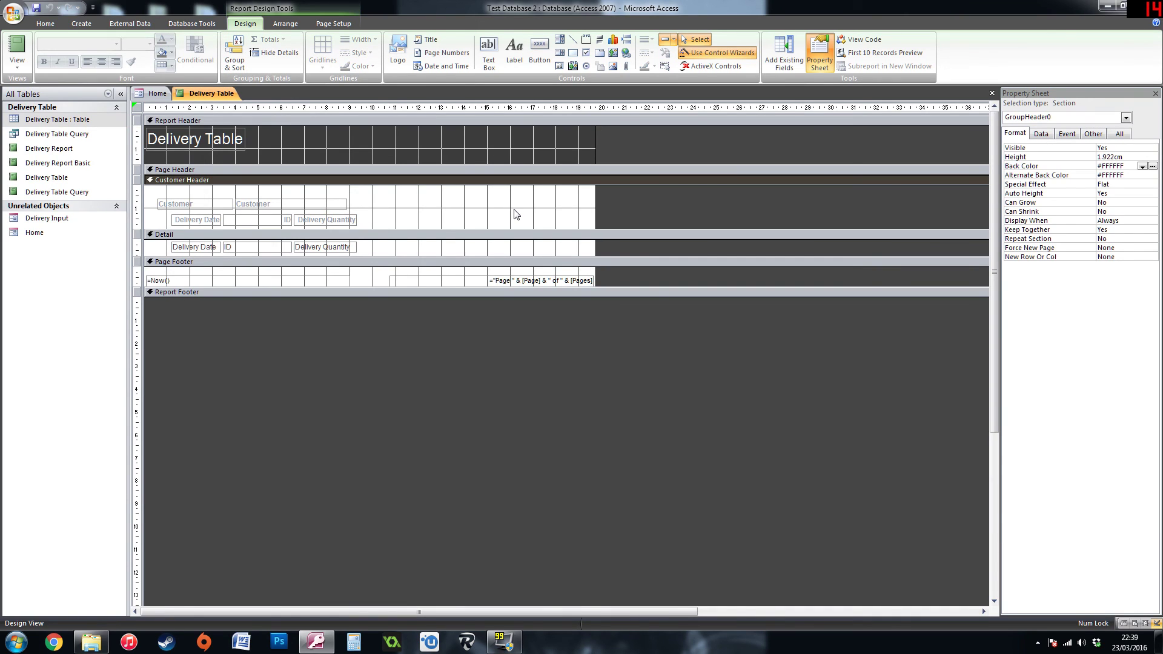